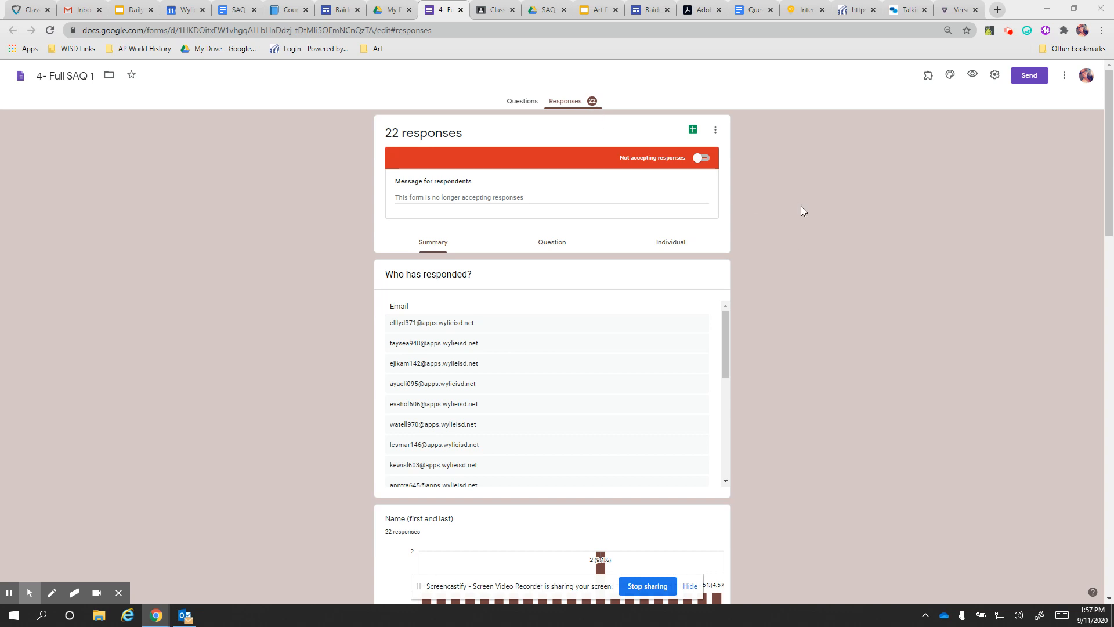
Show the '4- Full SAQ 1' questions and review Sections 1–5, ending back at section 1
left_click(524, 103)
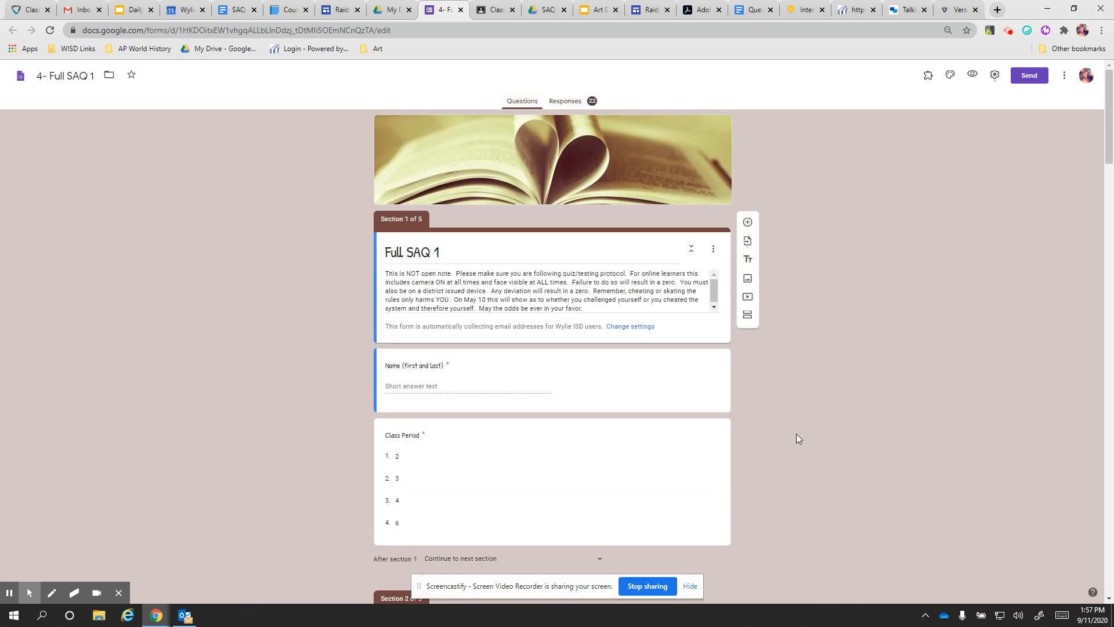
scroll(795, 434, "down", 3)
scroll(795, 437, "down", 15)
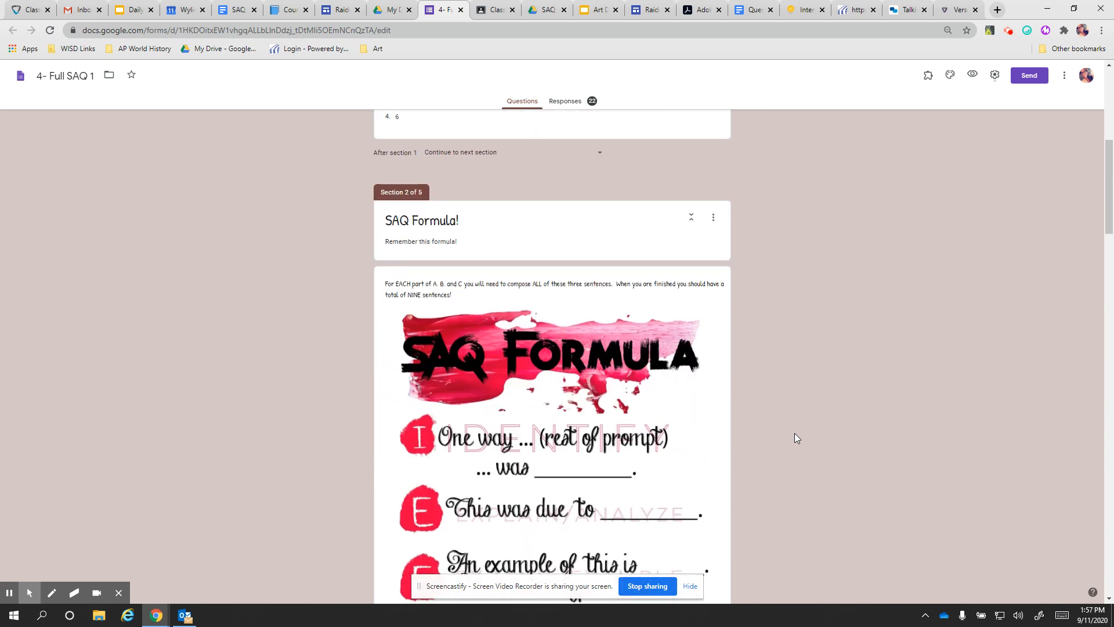
scroll(794, 433, "down", 2)
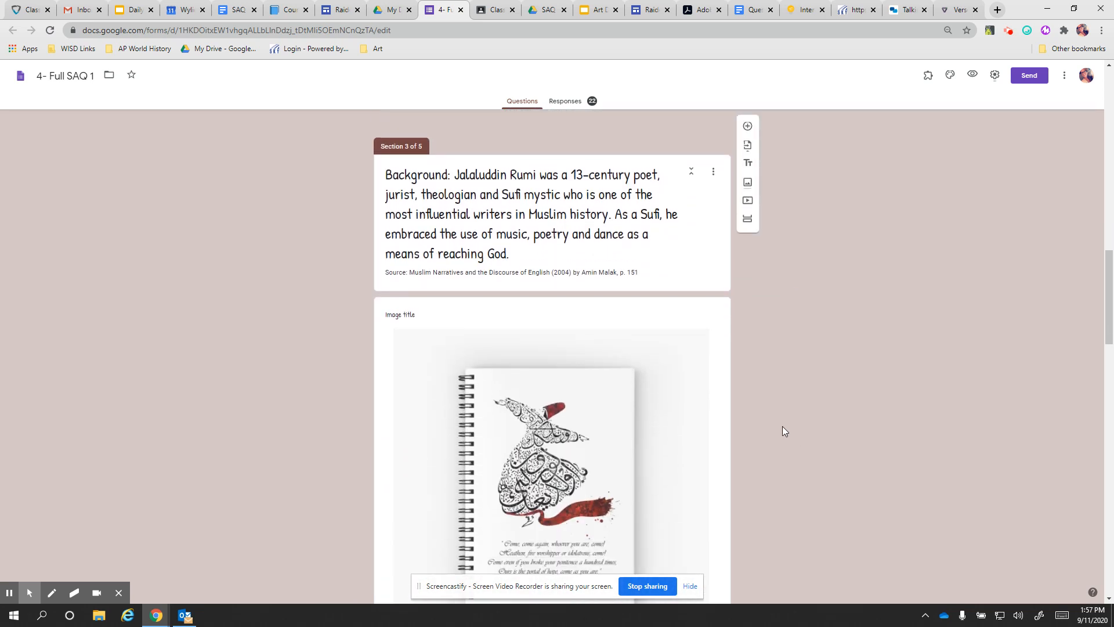
scroll(783, 430, "down", 10)
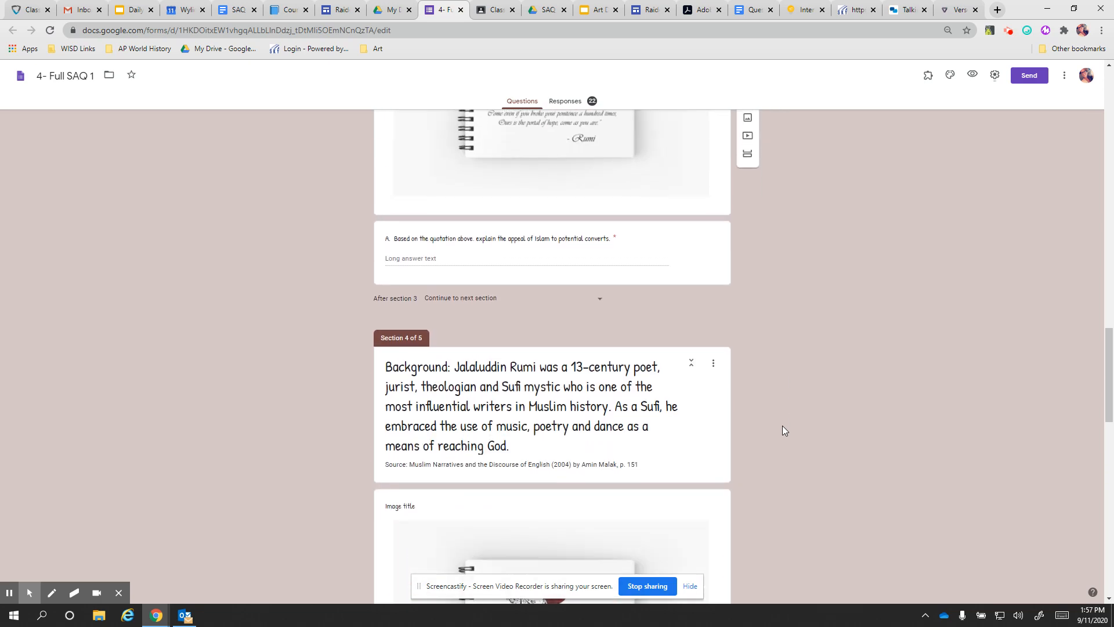
scroll(782, 430, "down", 4)
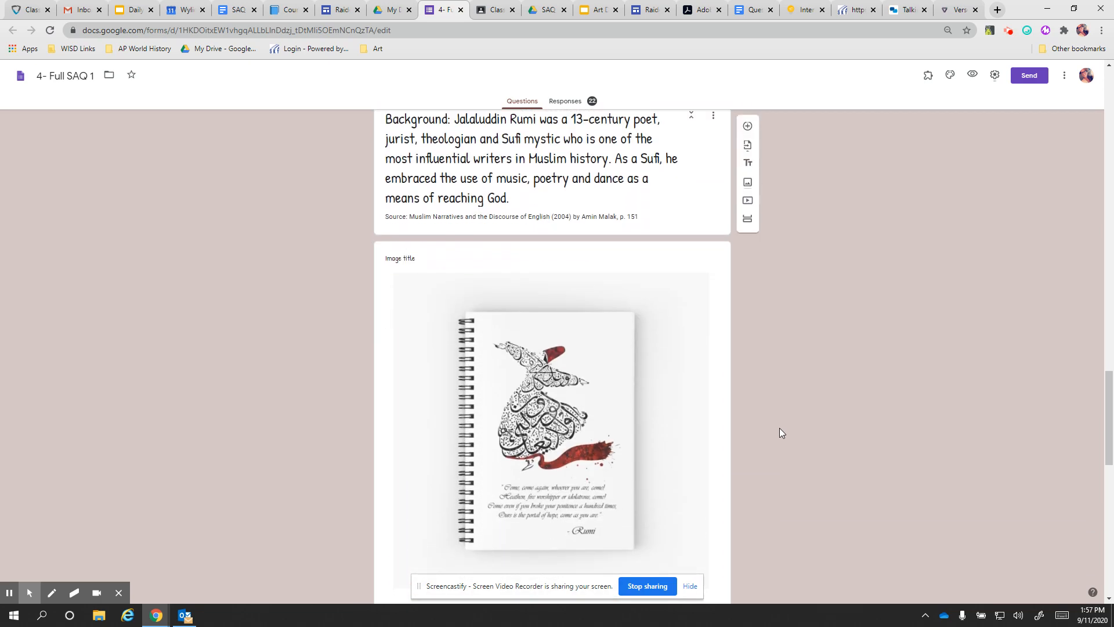
scroll(780, 432, "down", 7)
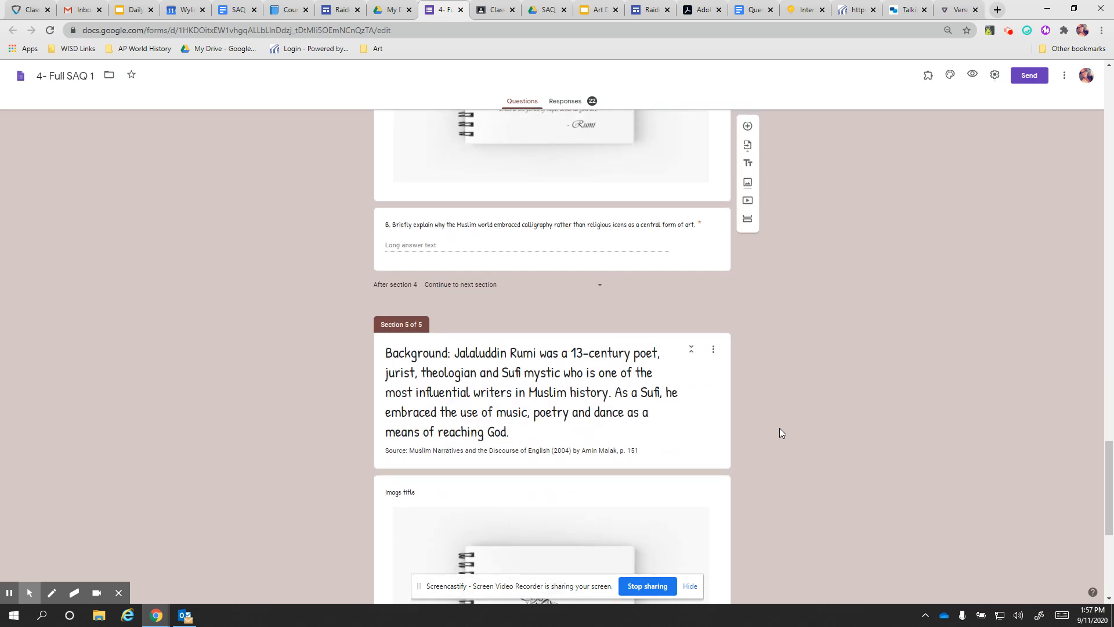
scroll(780, 433, "down", 5)
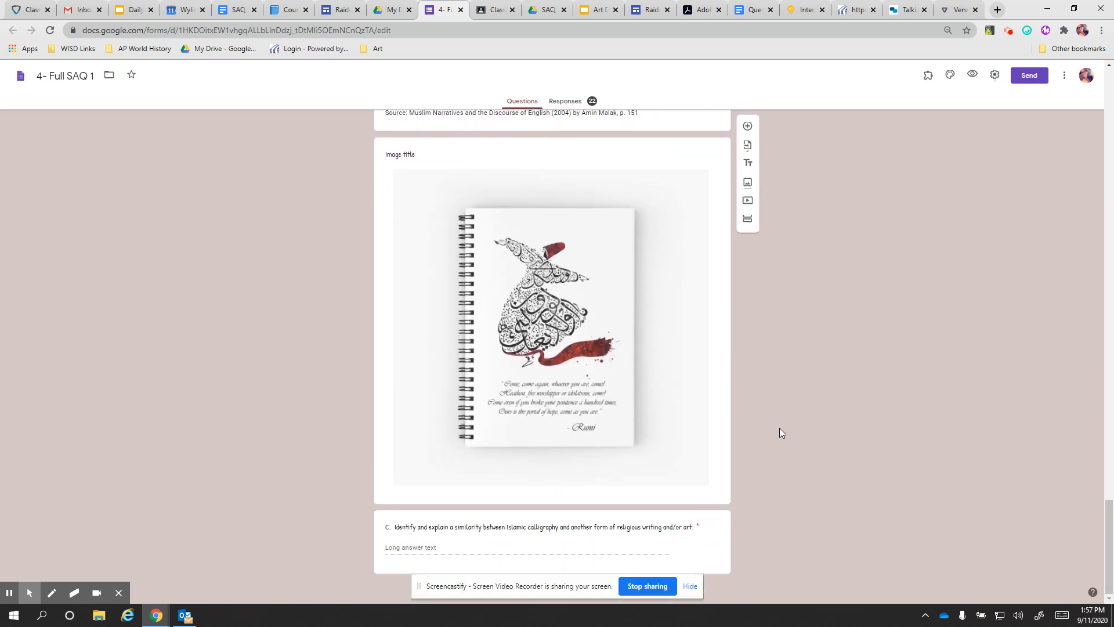
scroll(778, 427, "up", 14)
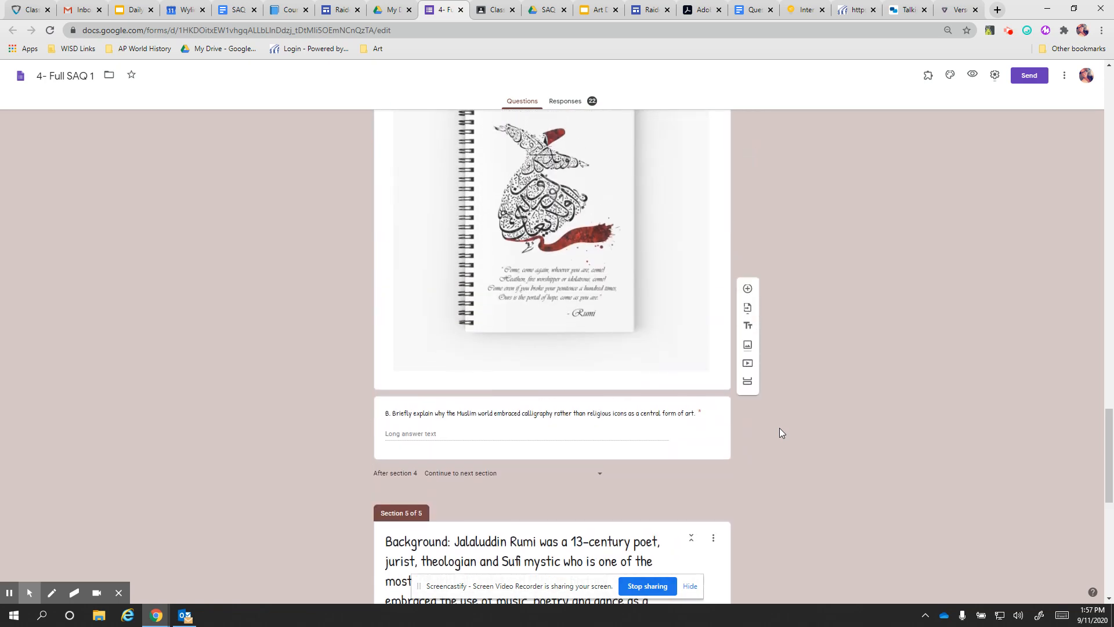
scroll(778, 427, "up", 5)
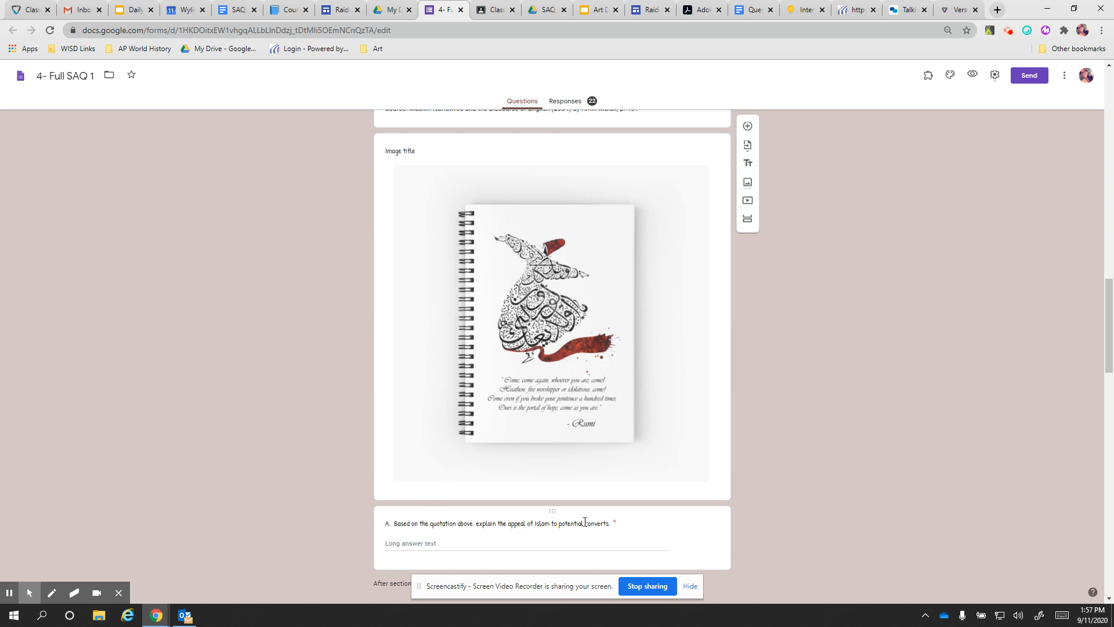
scroll(770, 489, "down", 1)
scroll(552, 418, "down", 14)
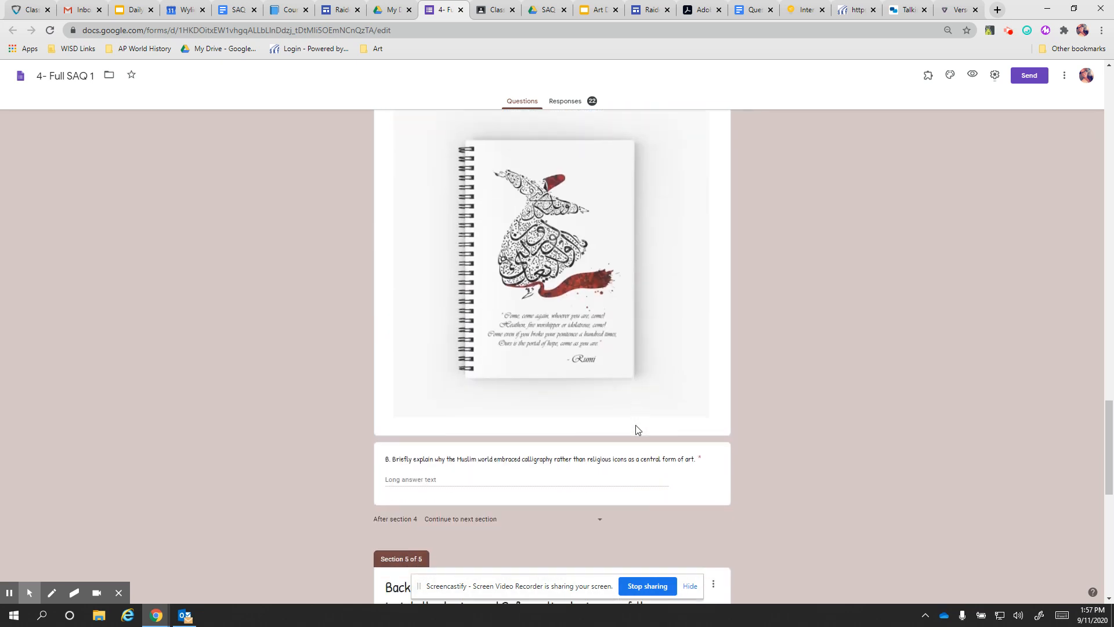
scroll(470, 377, "down", 8)
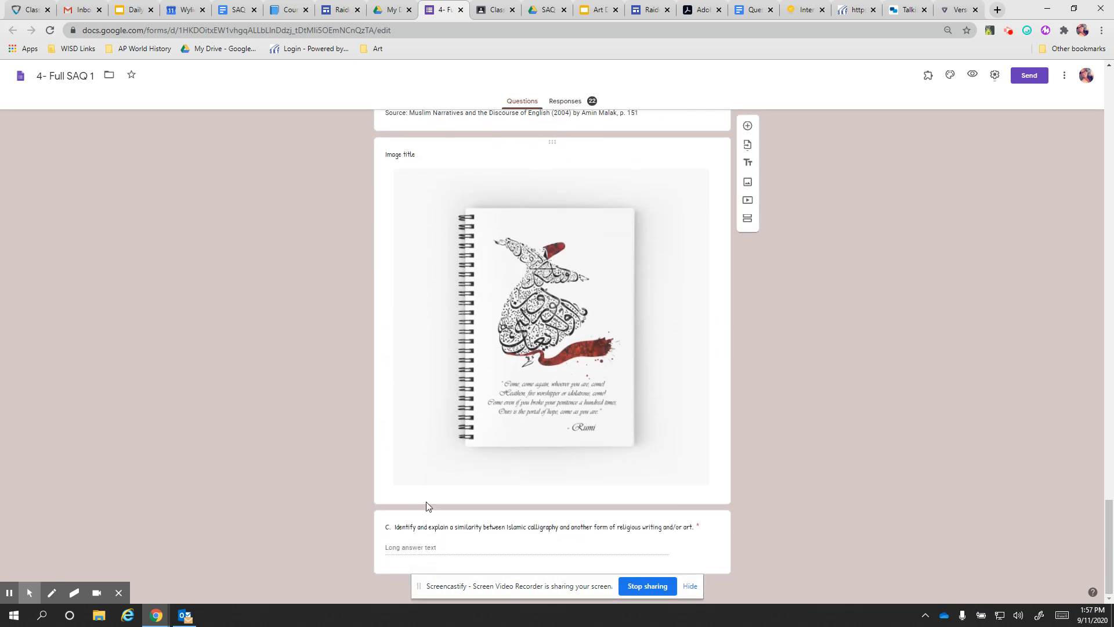
scroll(812, 445, "up", 7)
scroll(817, 444, "down", 5)
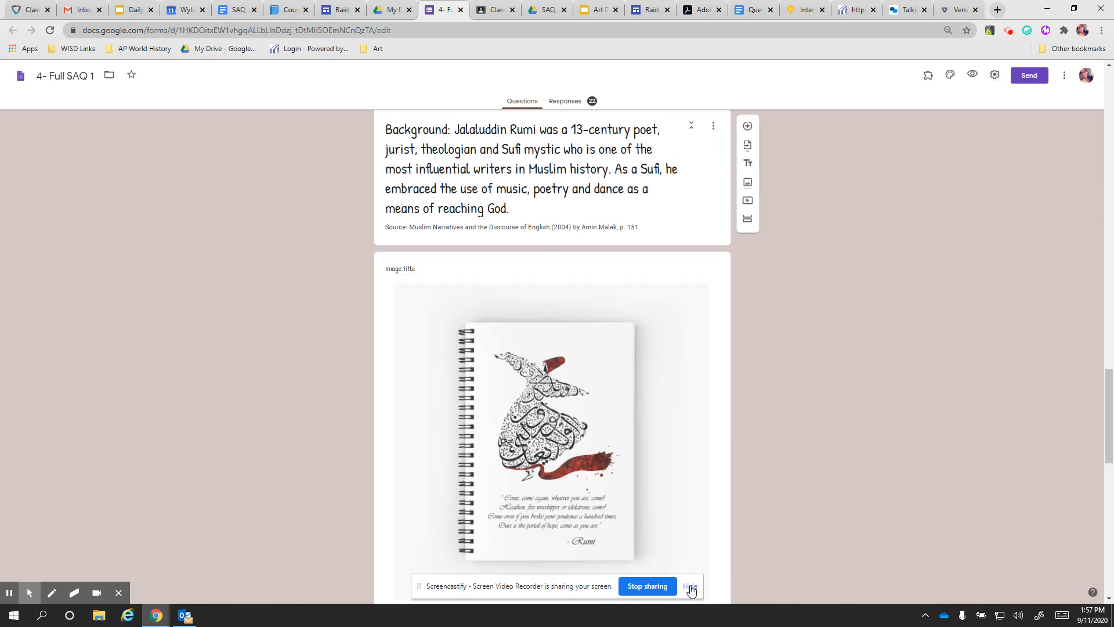
scroll(859, 458, "up", 20)
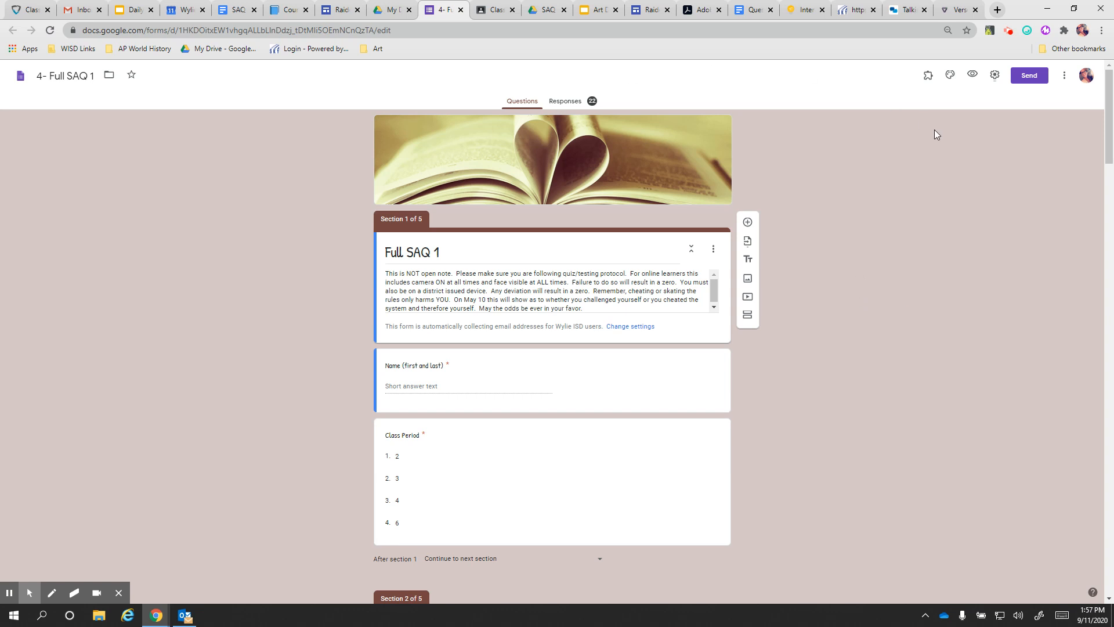
Check the form's Add-ons list without choosing one, then view the 22-response summary
left_click(928, 77)
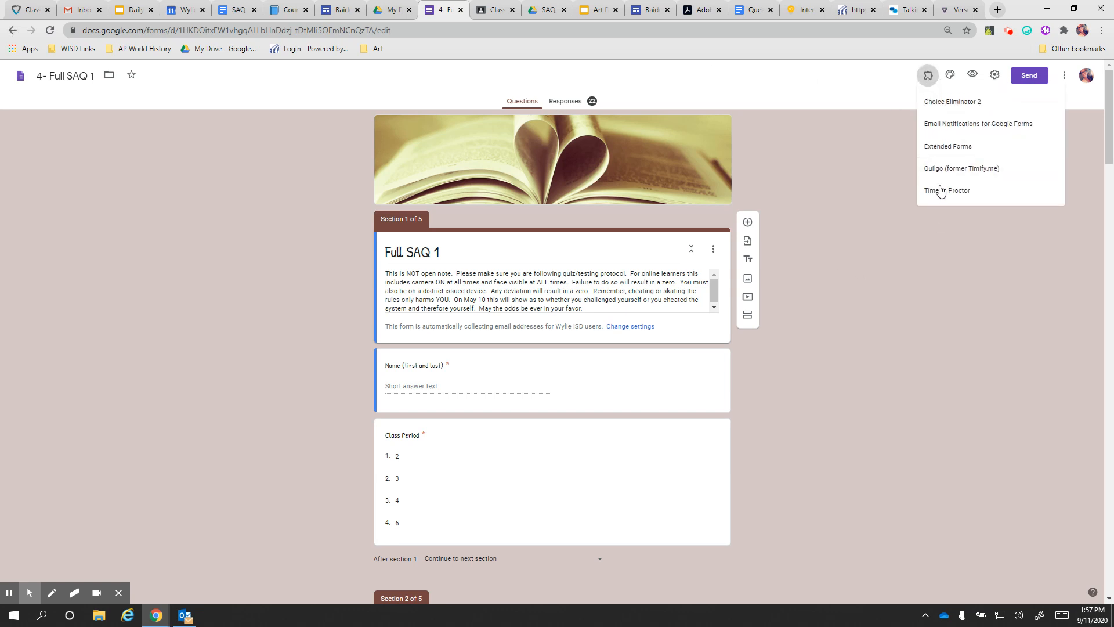
left_click(892, 213)
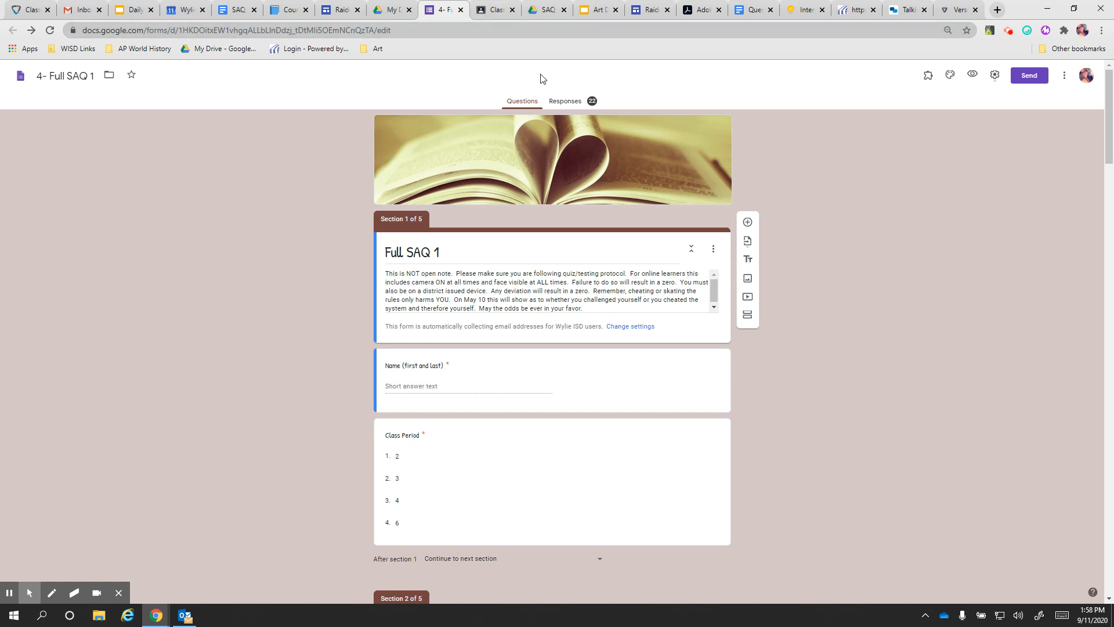
left_click(568, 102)
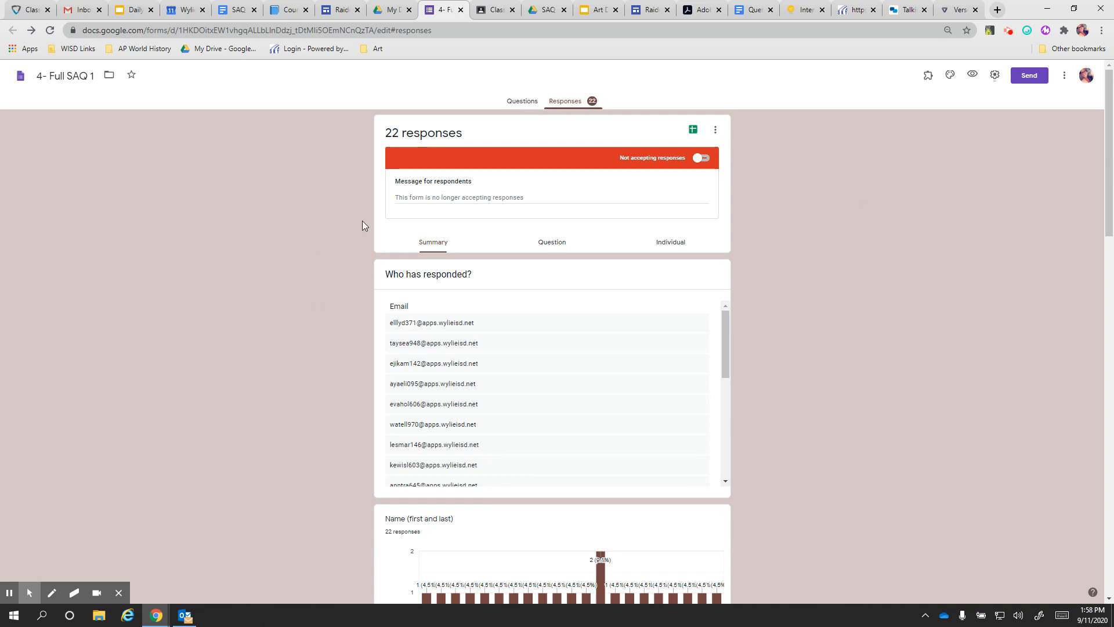
Toggle between the form's questions and responses, then switch to the SAQ Template document
left_click(530, 102)
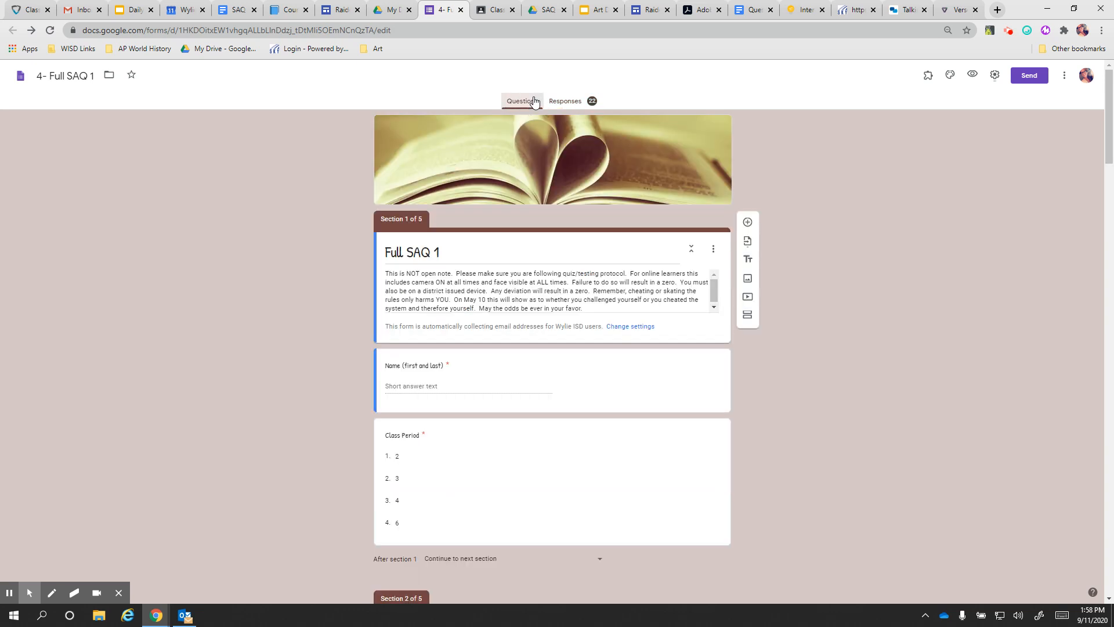
left_click(572, 103)
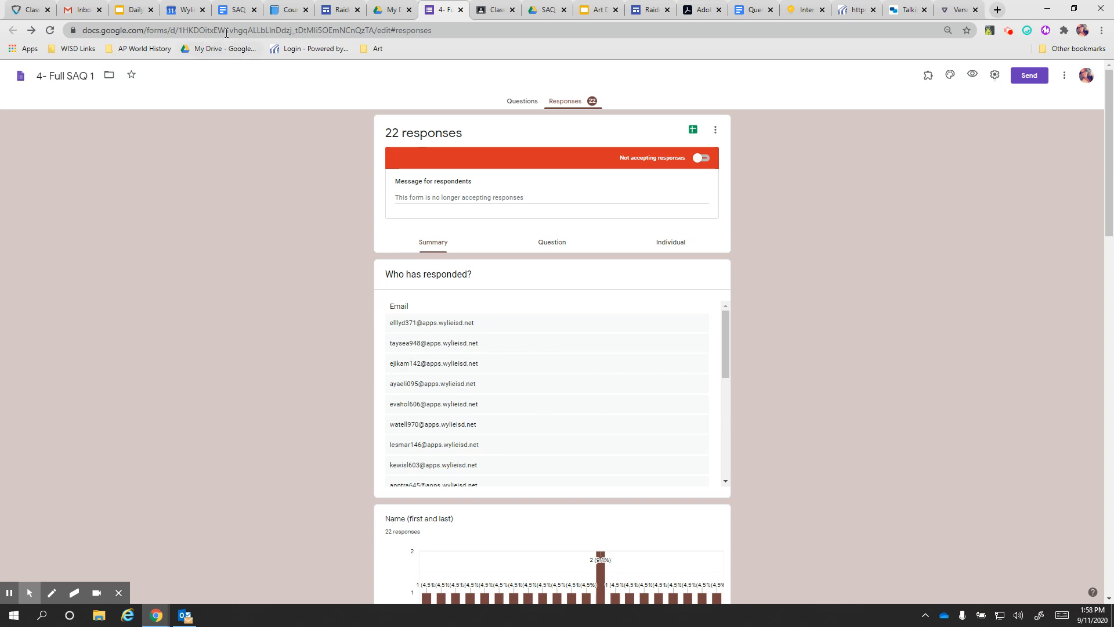
left_click(236, 9)
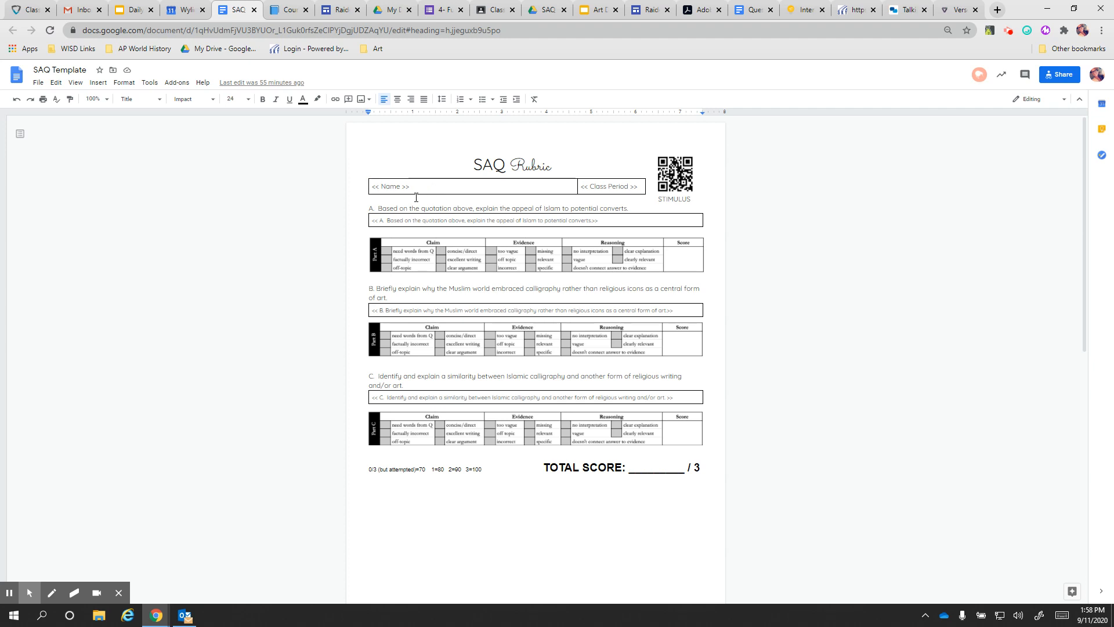
left_click(444, 10)
left_click(512, 100)
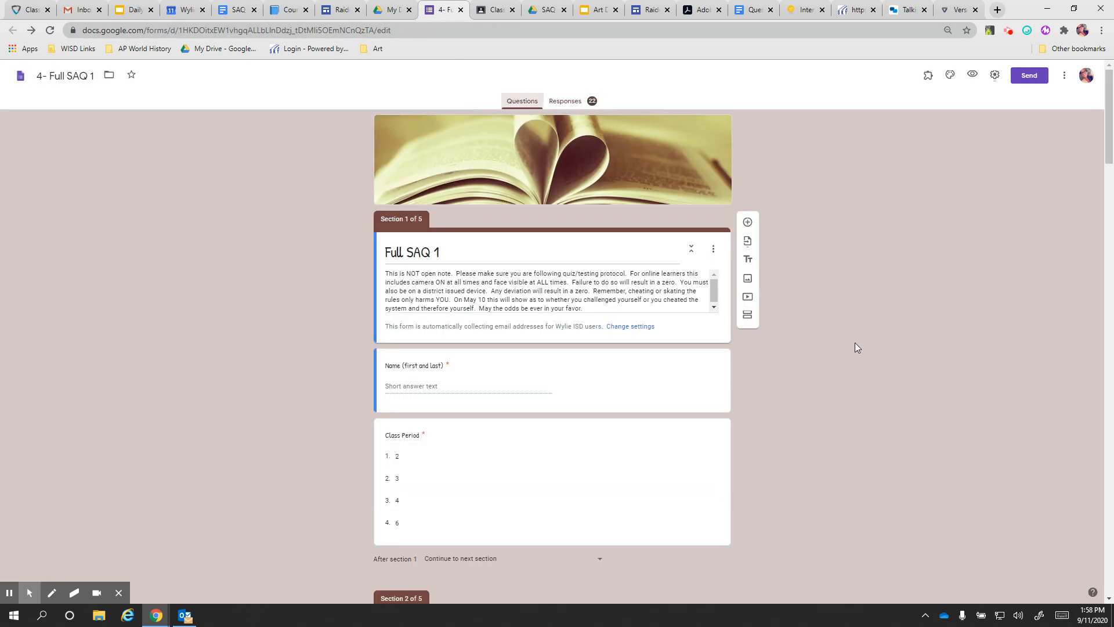
scroll(461, 377, "down", 1)
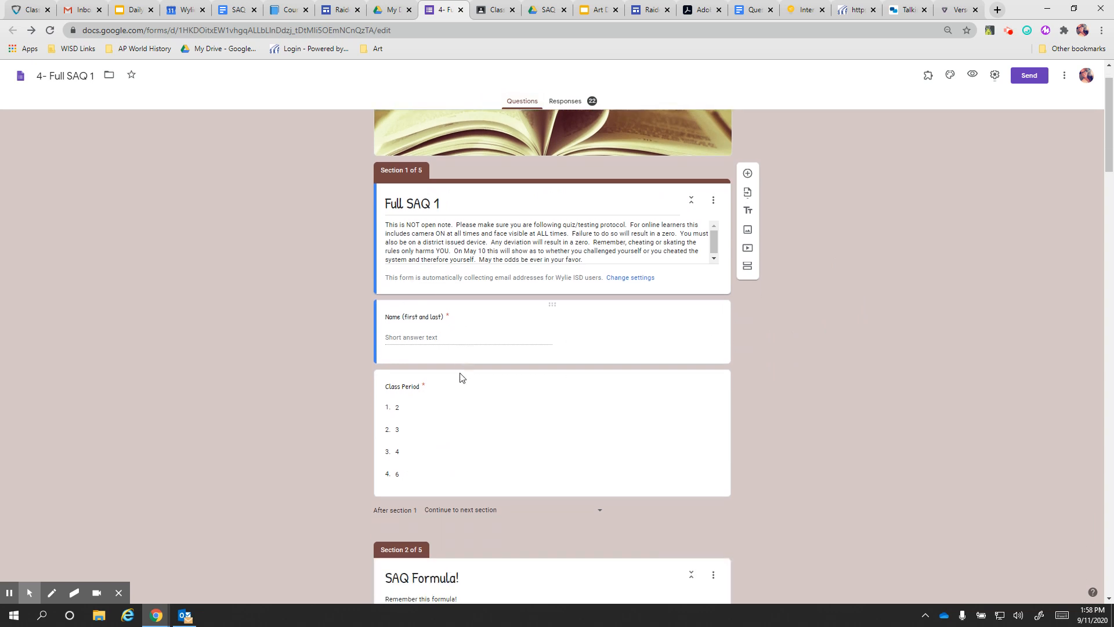
scroll(836, 380, "down", 3)
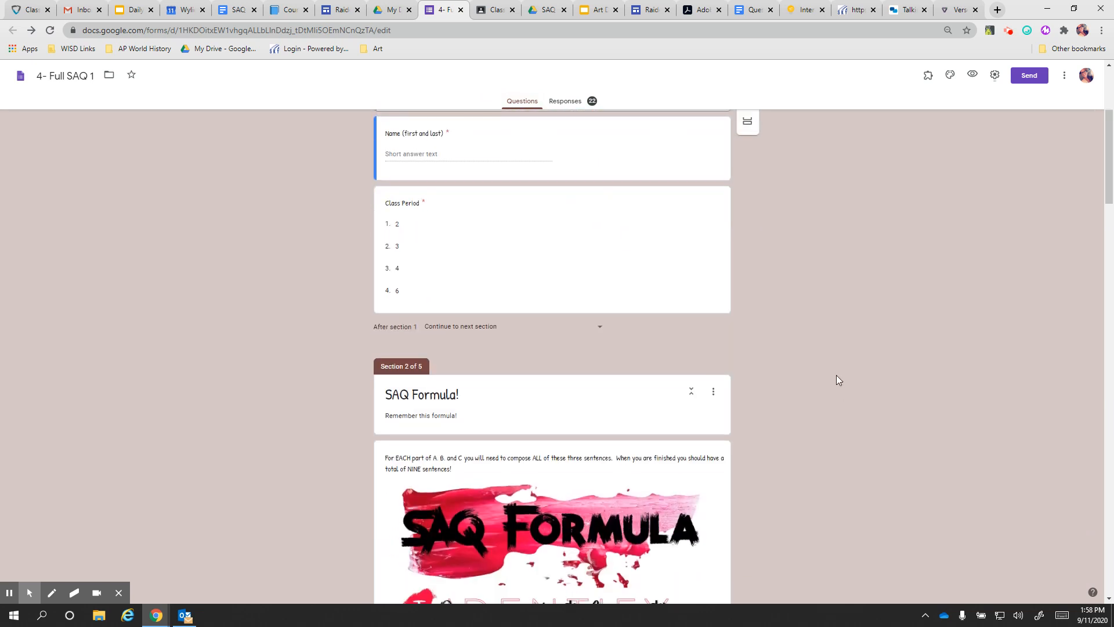
left_click(227, 10)
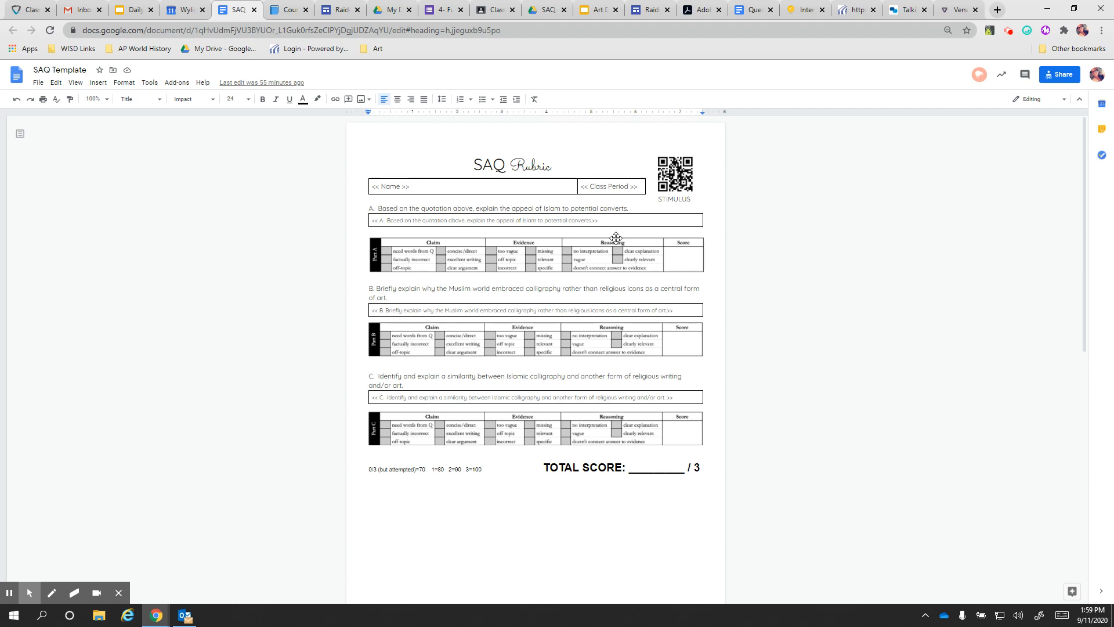
left_click(439, 15)
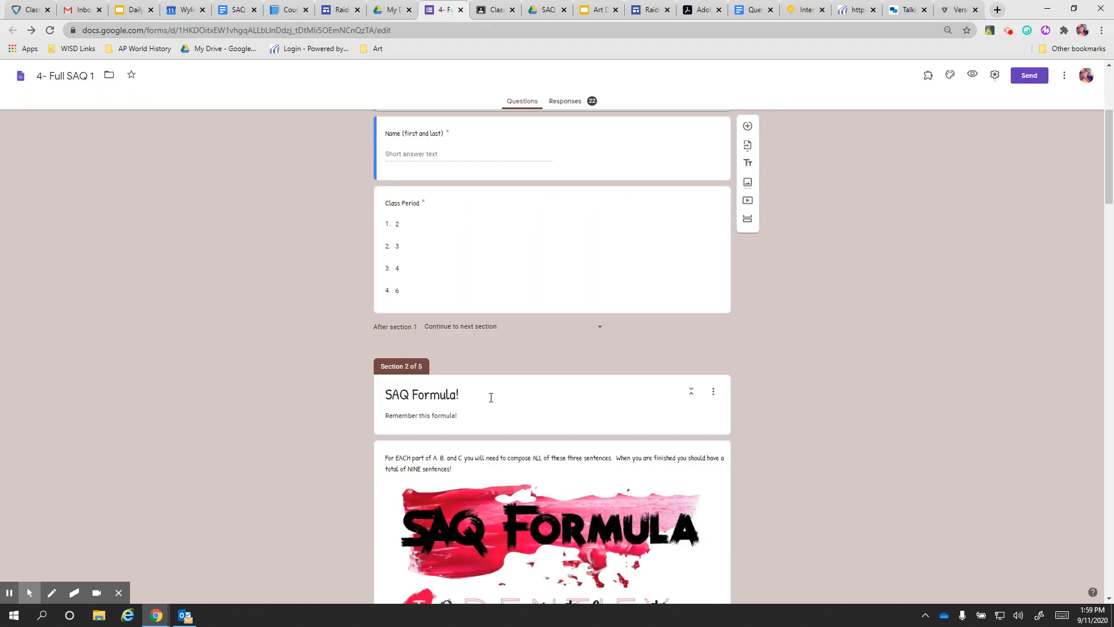
scroll(491, 397, "down", 20)
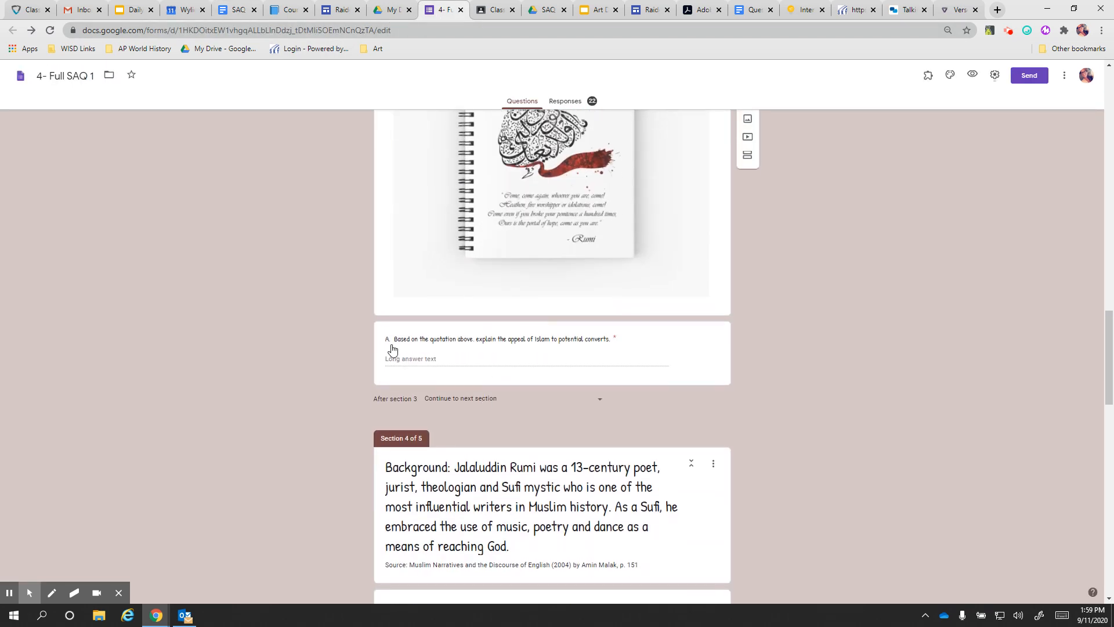
scroll(523, 374, "down", 10)
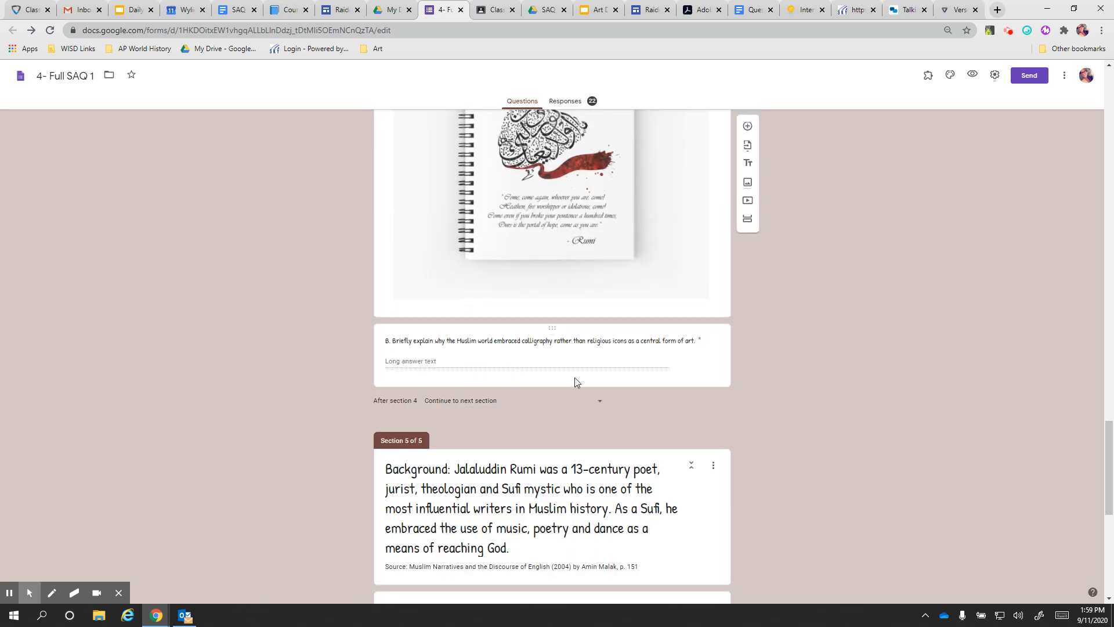
scroll(574, 381, "down", 8)
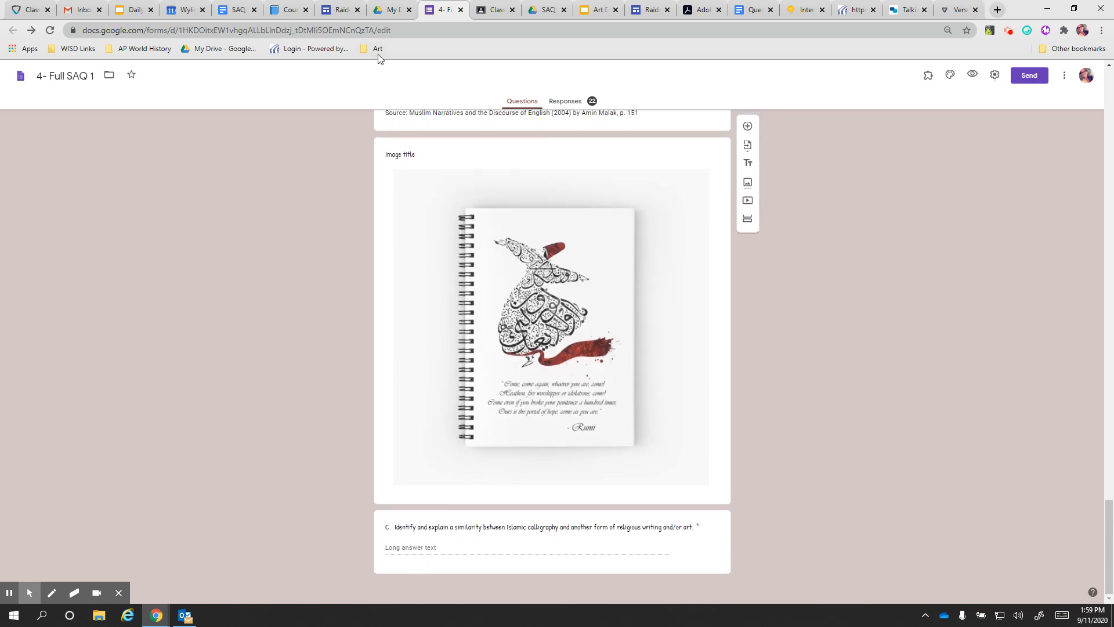
left_click(237, 10)
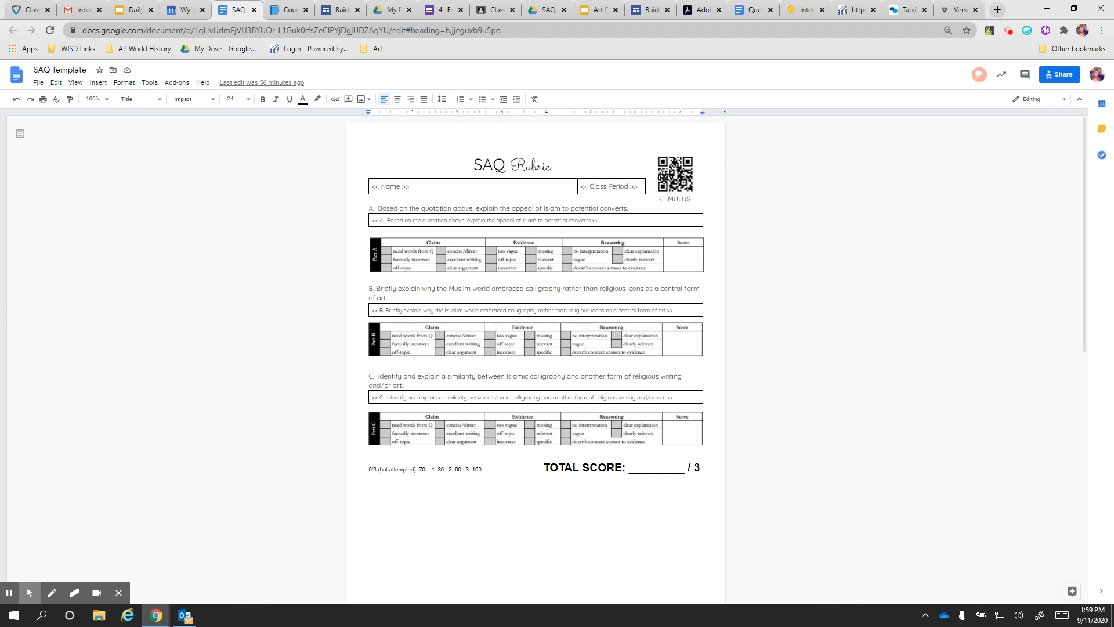
left_click(442, 10)
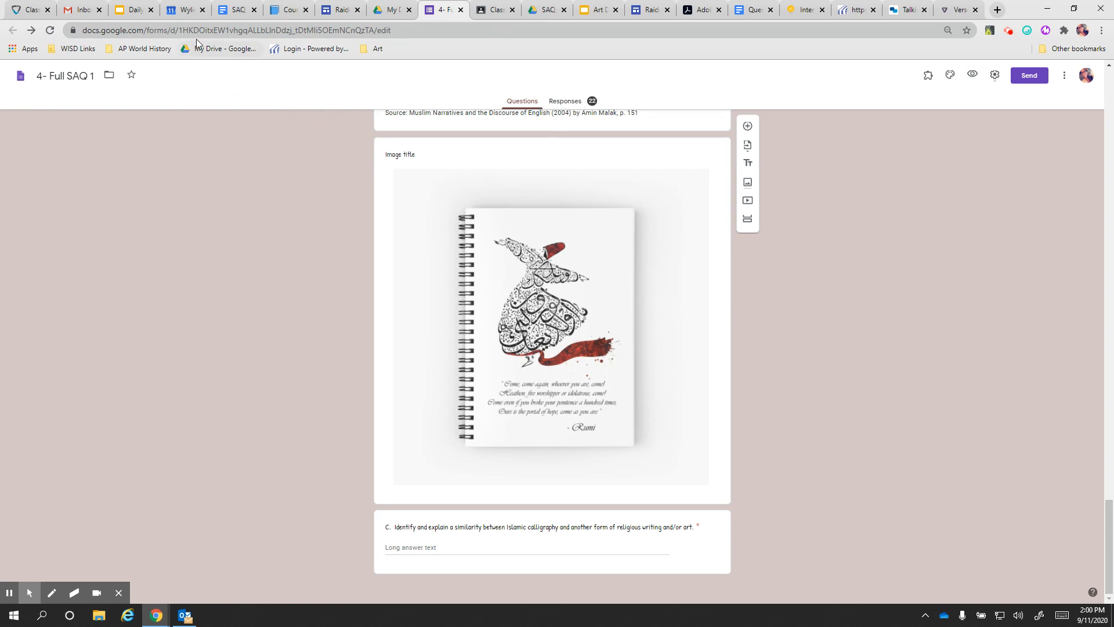
left_click(234, 12)
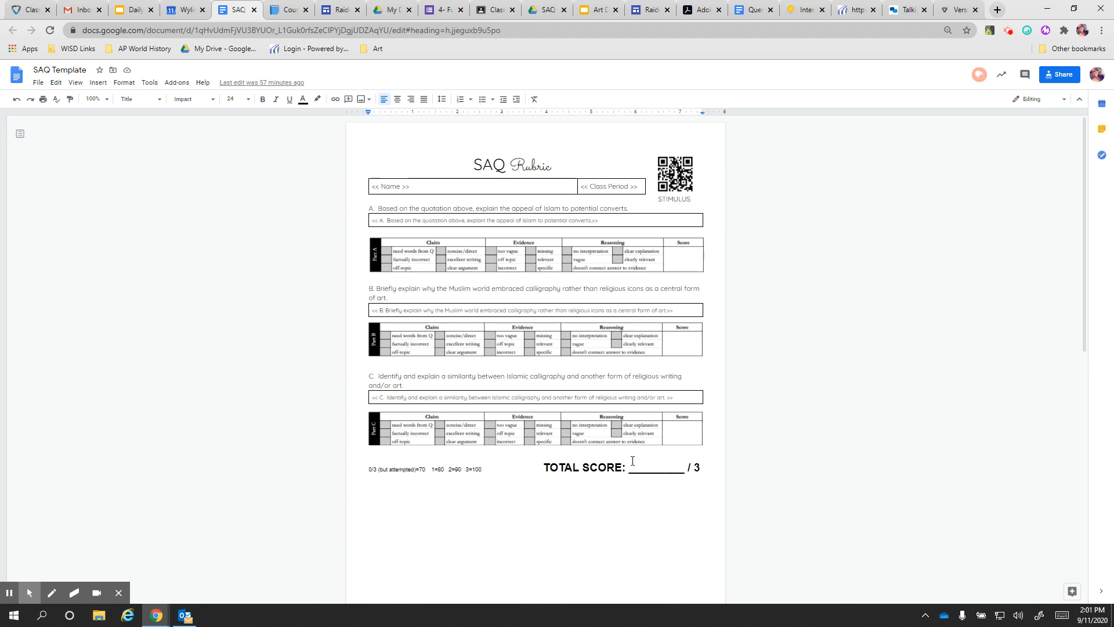
scroll(652, 463, "down", 6)
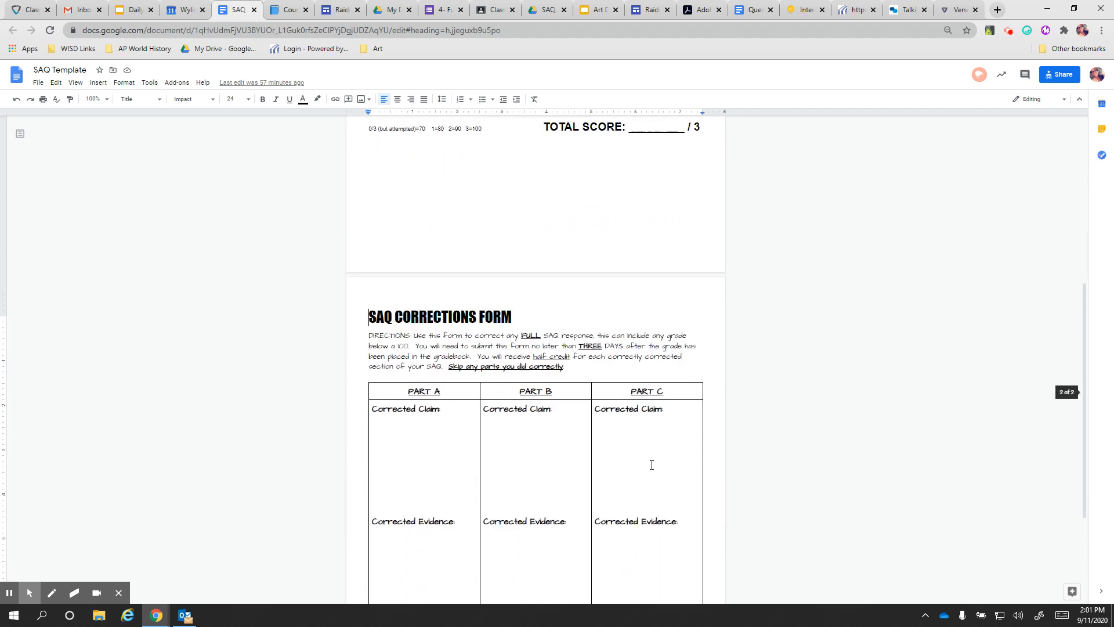
scroll(651, 465, "down", 3)
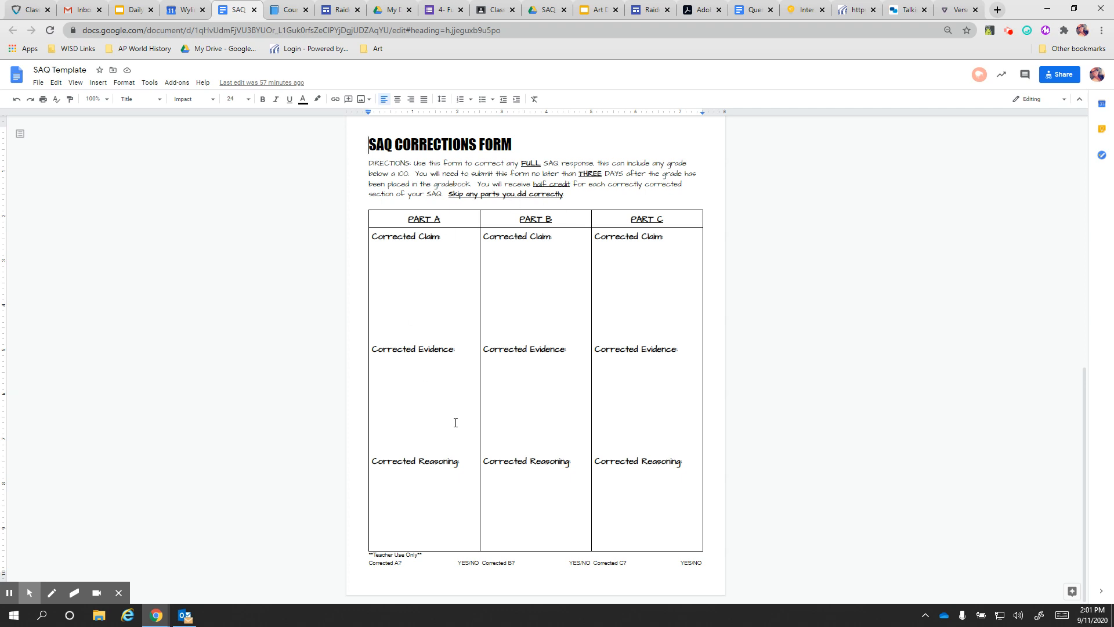
scroll(447, 419, "up", 9)
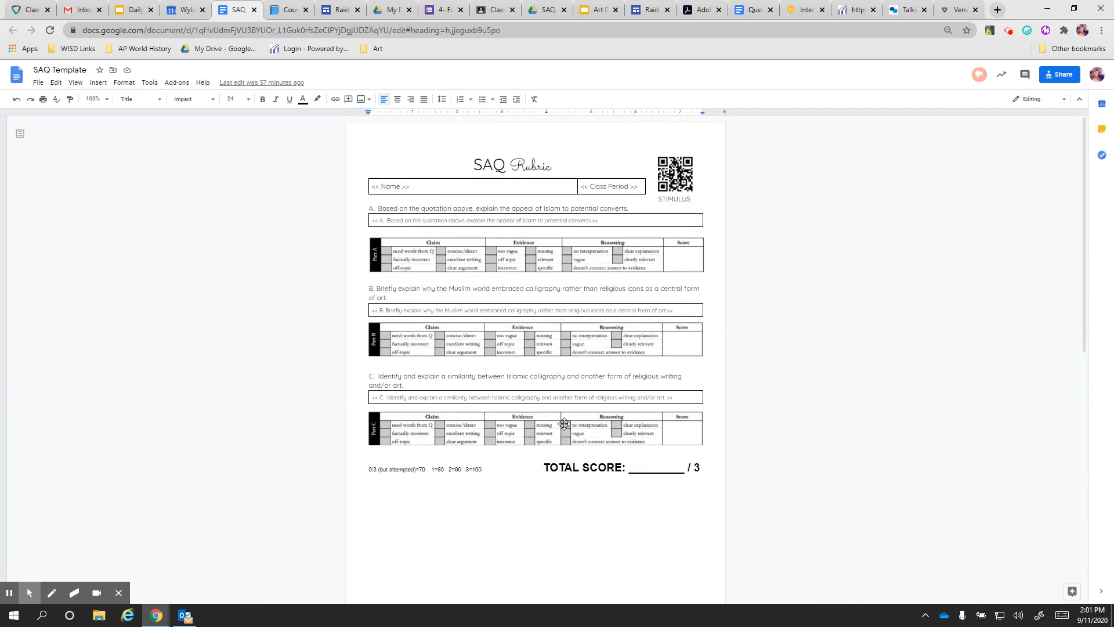
scroll(606, 207, "down", 5)
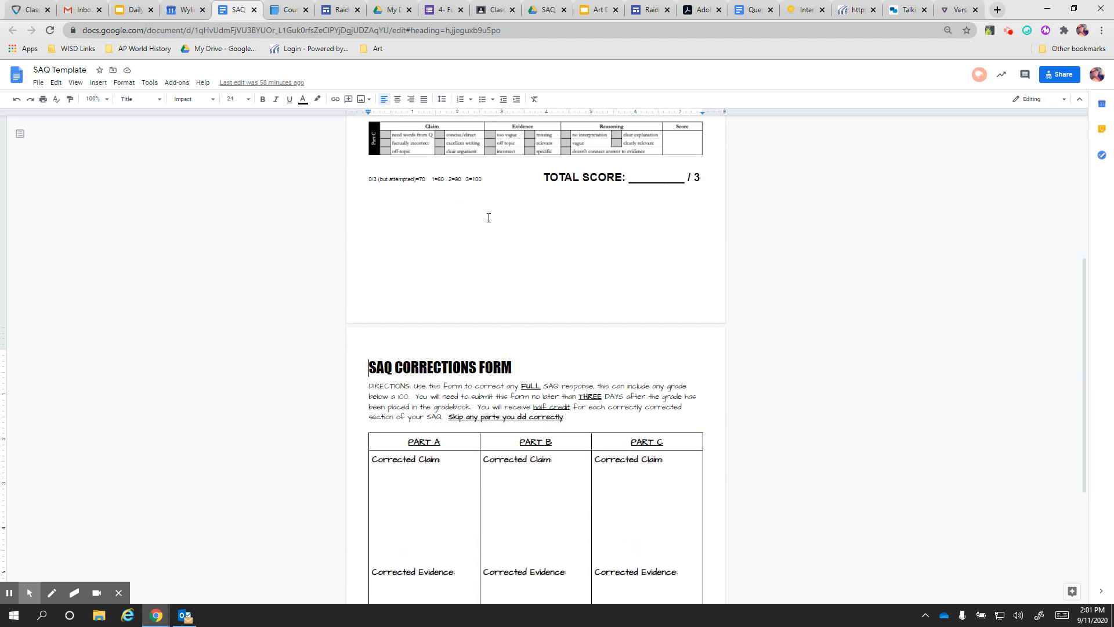
scroll(478, 212, "down", 4)
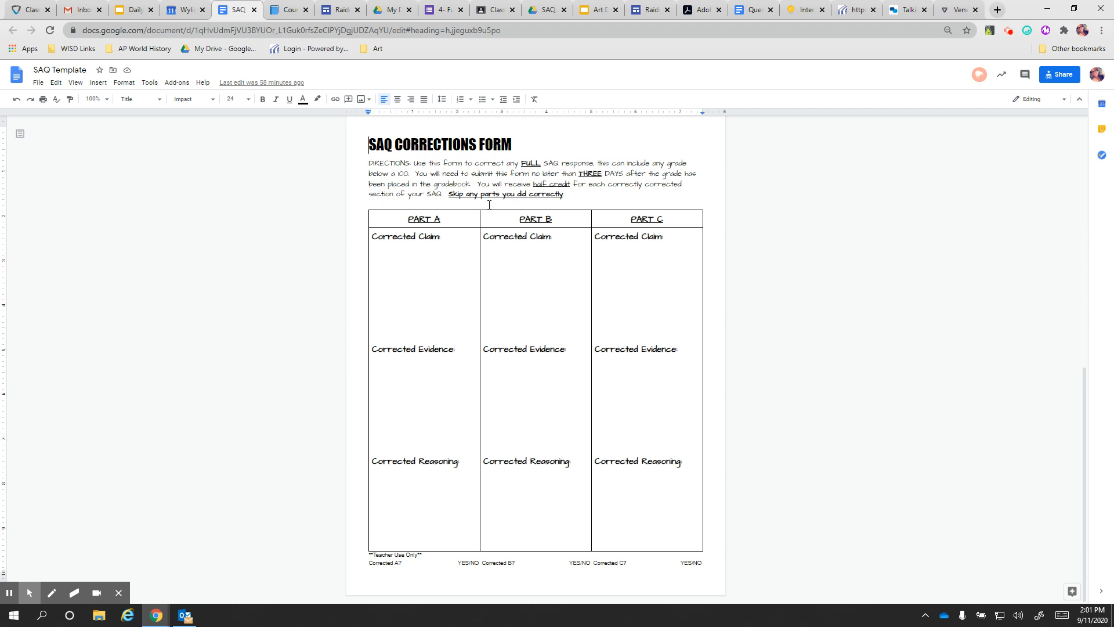
scroll(477, 313, "up", 10)
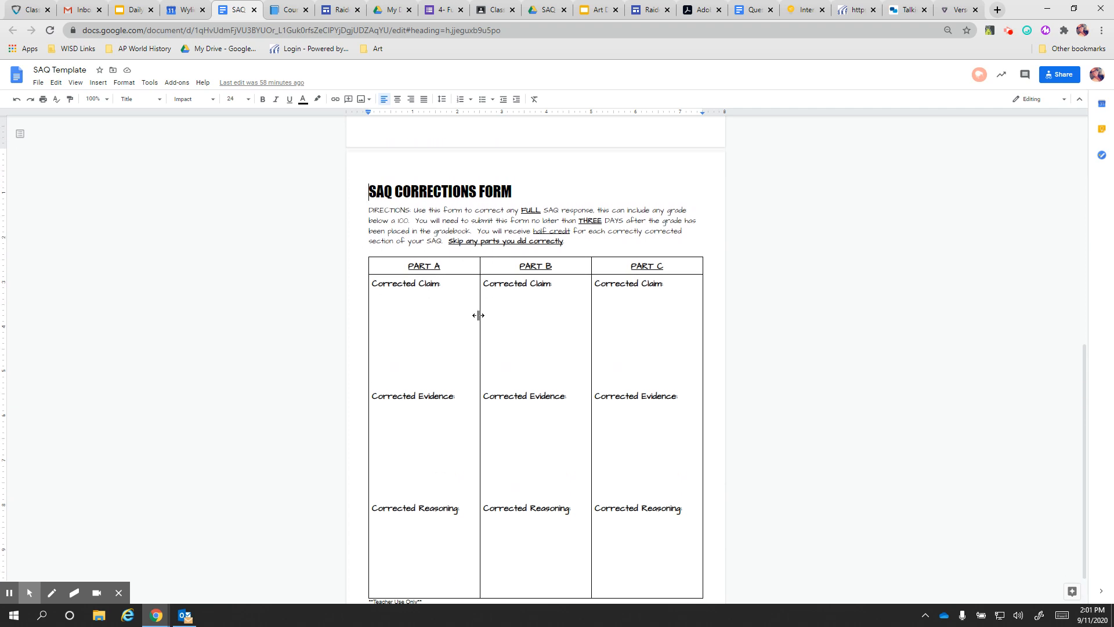
scroll(479, 316, "down", 9)
scroll(479, 315, "down", 2)
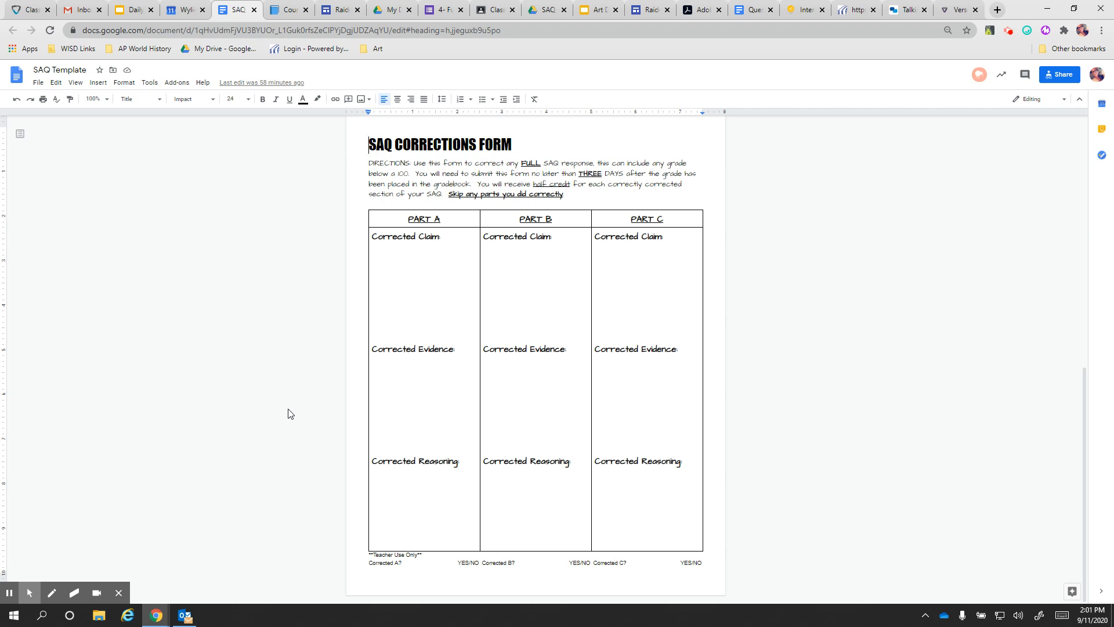
scroll(636, 440, "up", 5)
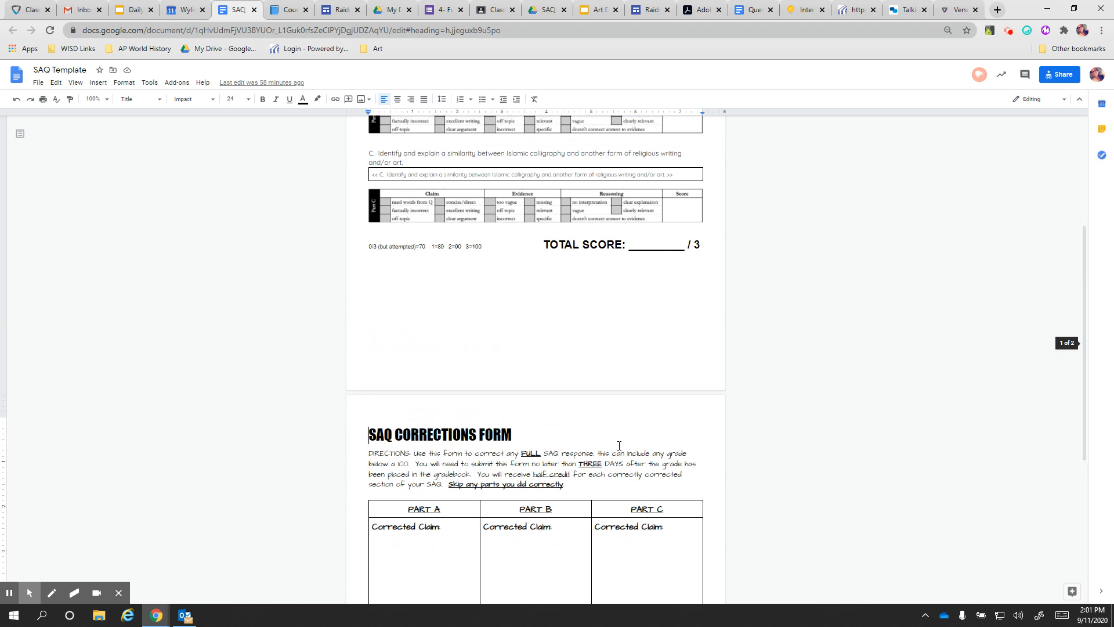
scroll(618, 446, "up", 2)
scroll(615, 446, "up", 2)
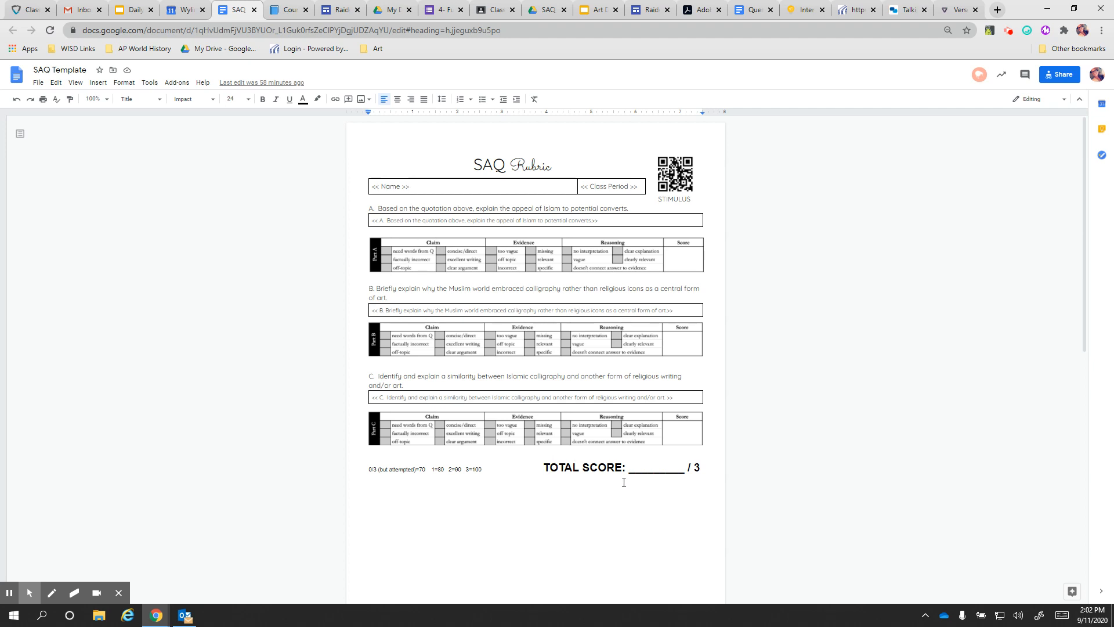
Open the '4- Full SAQ 1 (Responses)' spreadsheet from the form's Responses view
left_click(443, 11)
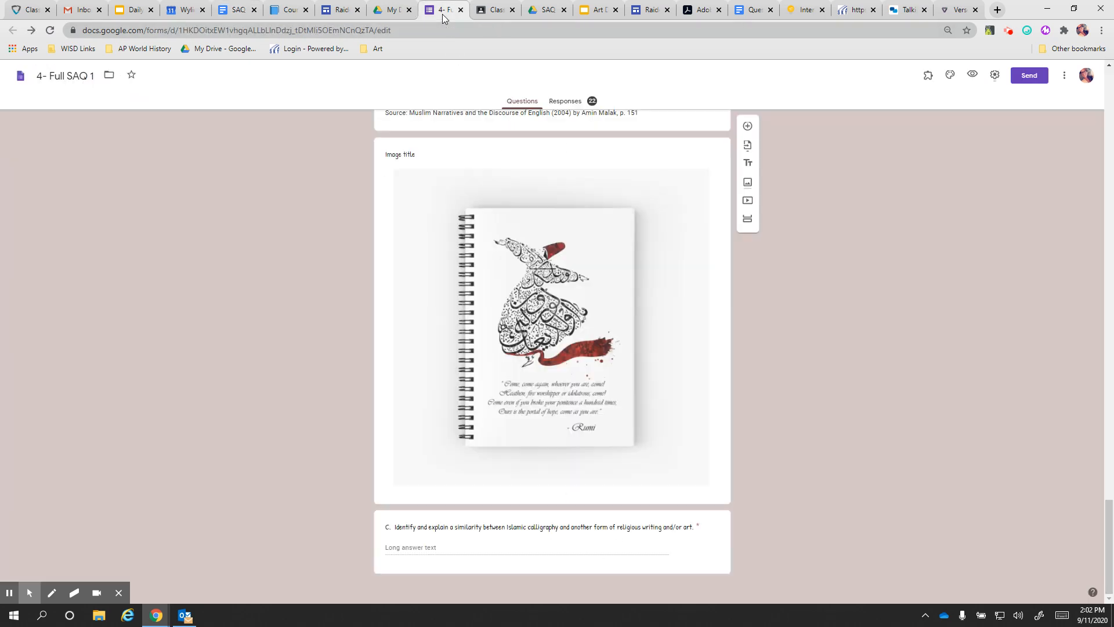
left_click(572, 104)
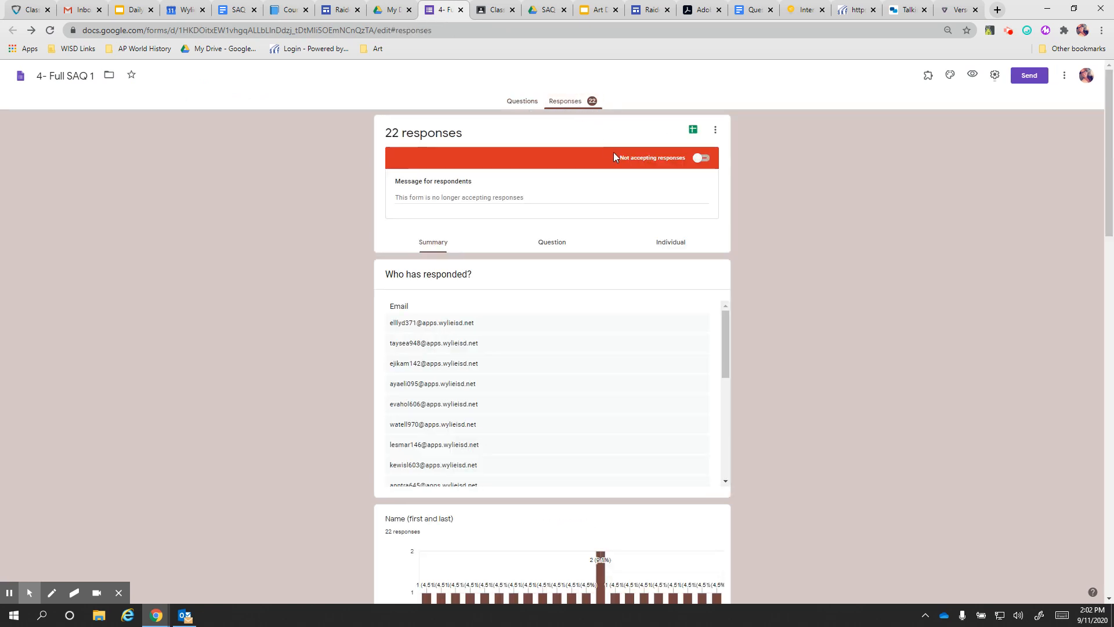
left_click(693, 131)
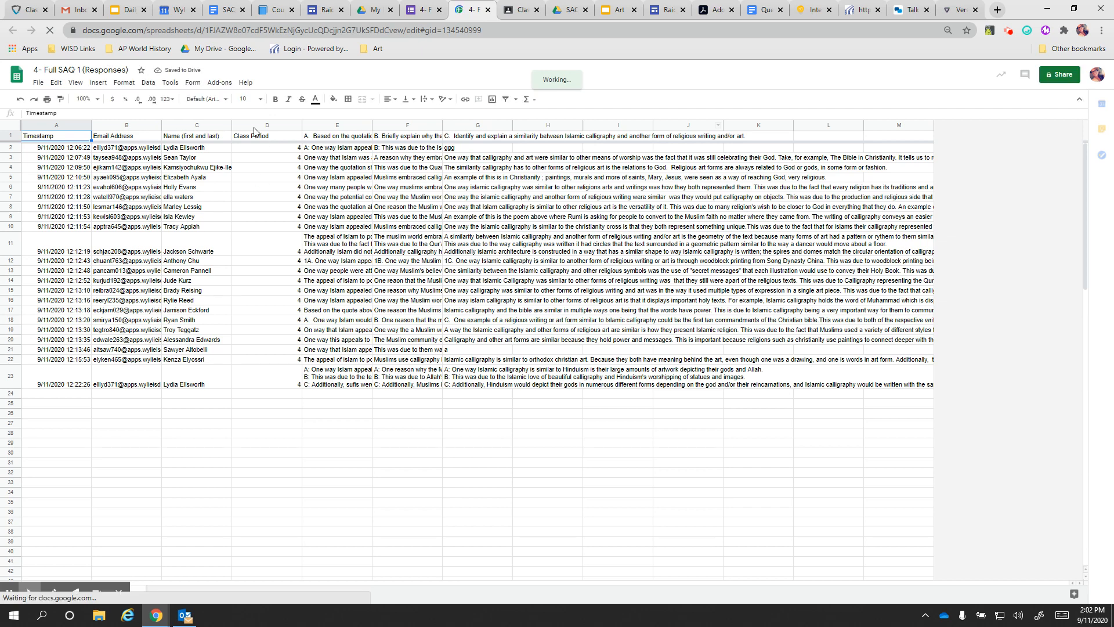
Launch AutoCrat from Add-ons and create a new merge job named 'SAQ 1'
left_click(226, 85)
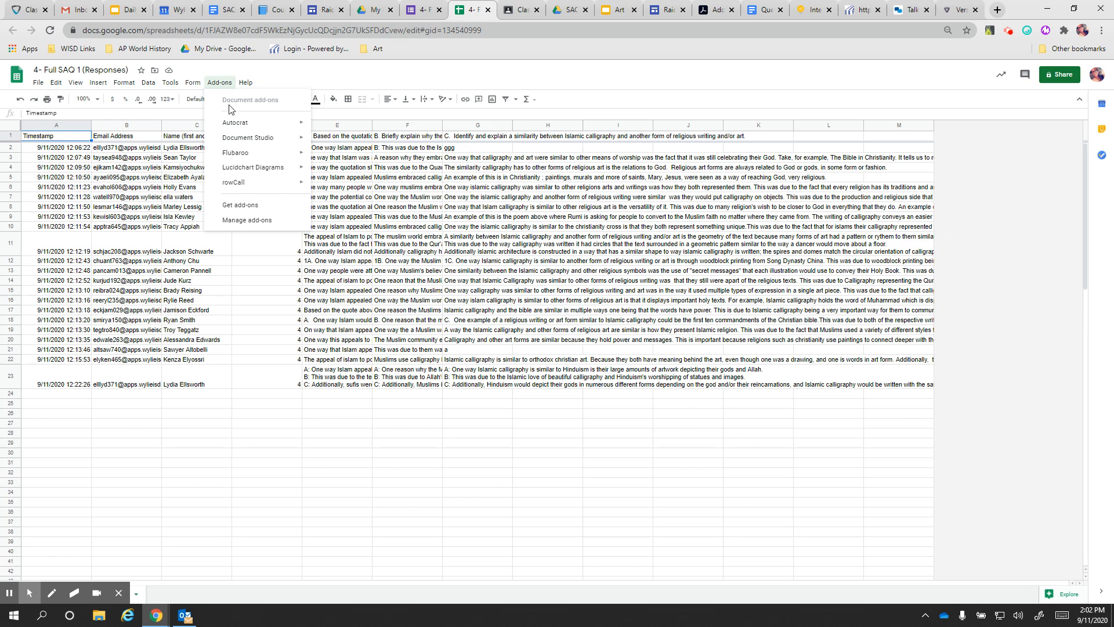
mouse_move(232, 120)
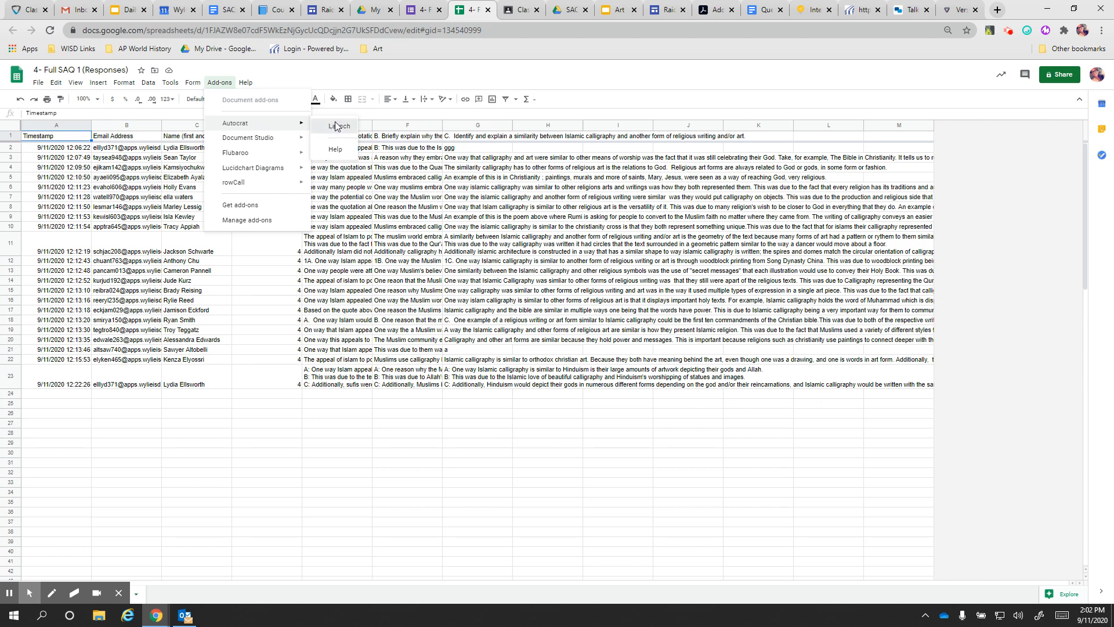
left_click(337, 126)
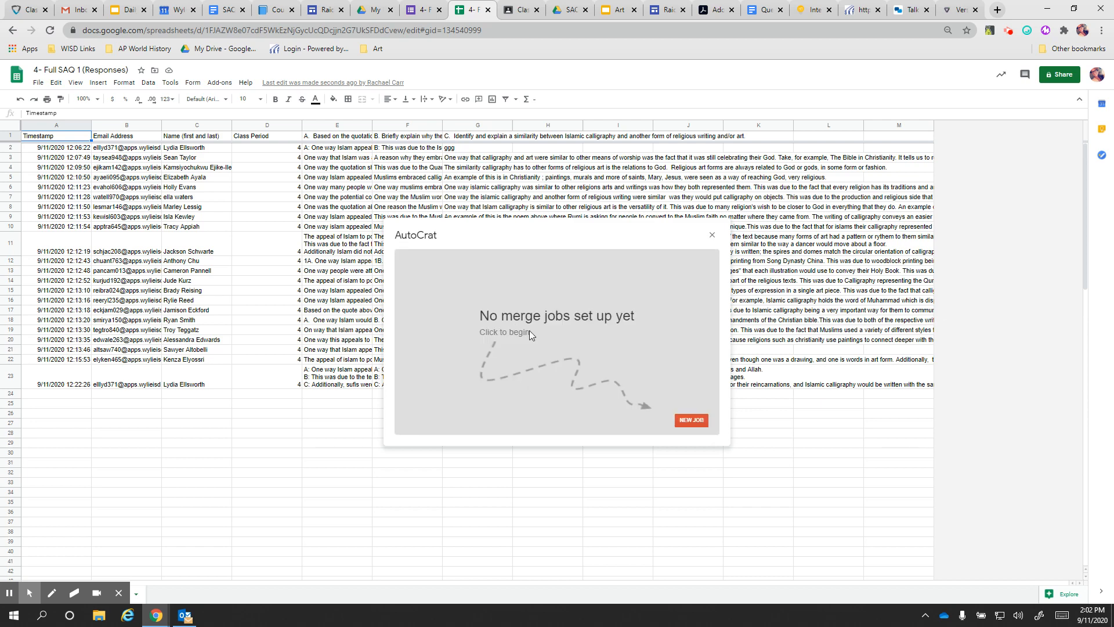
left_click(700, 421)
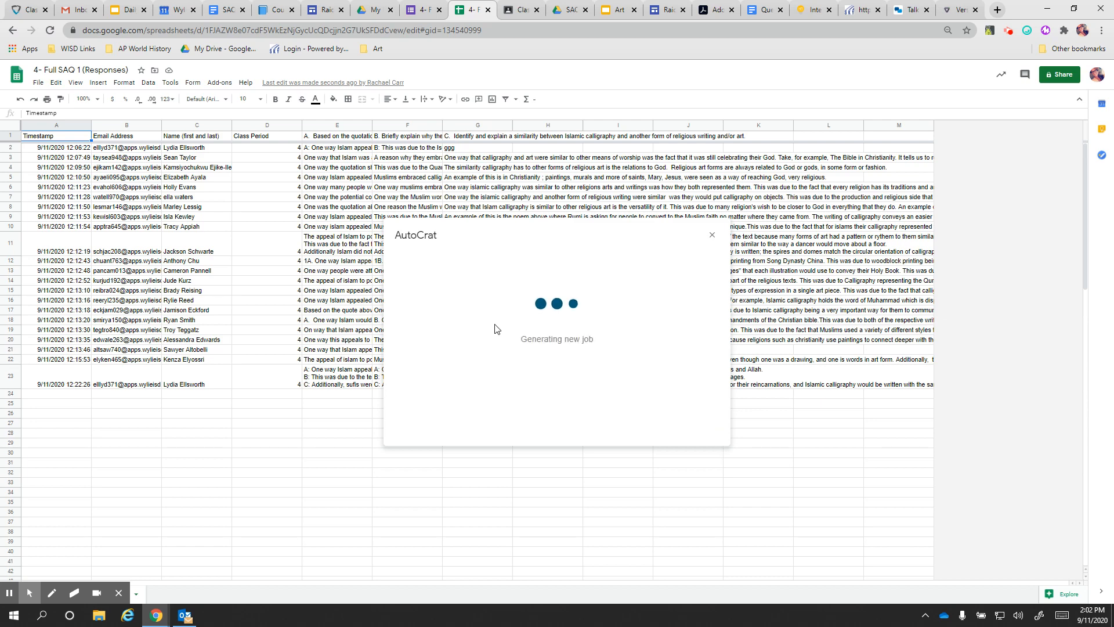
left_click(467, 297)
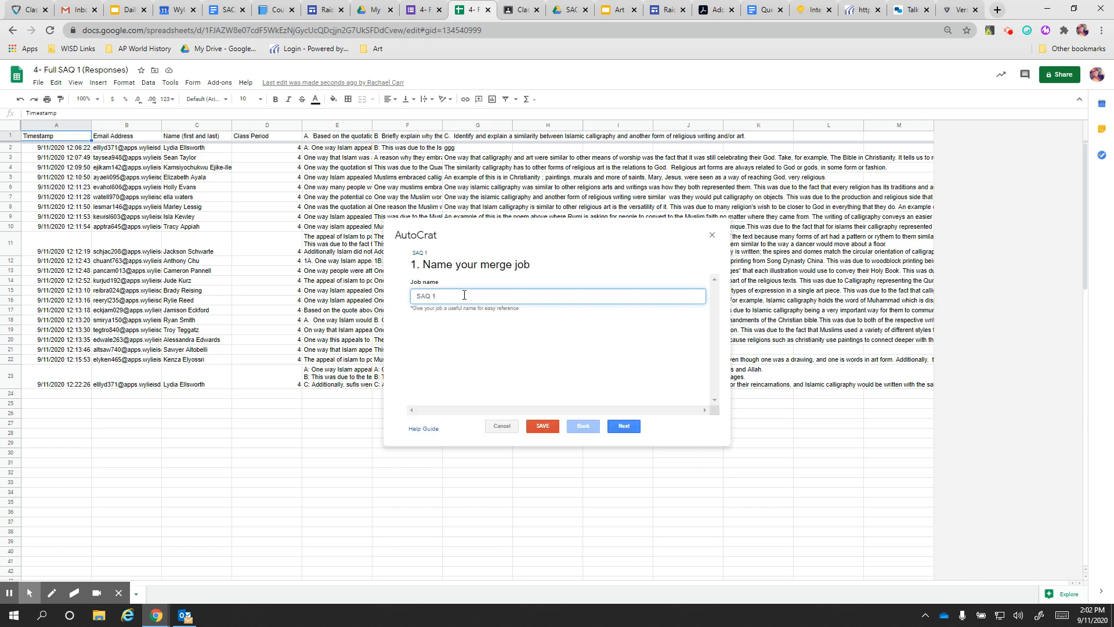
Use SAQ Template from the recently used templates and move on to tag mapping
left_click(632, 433)
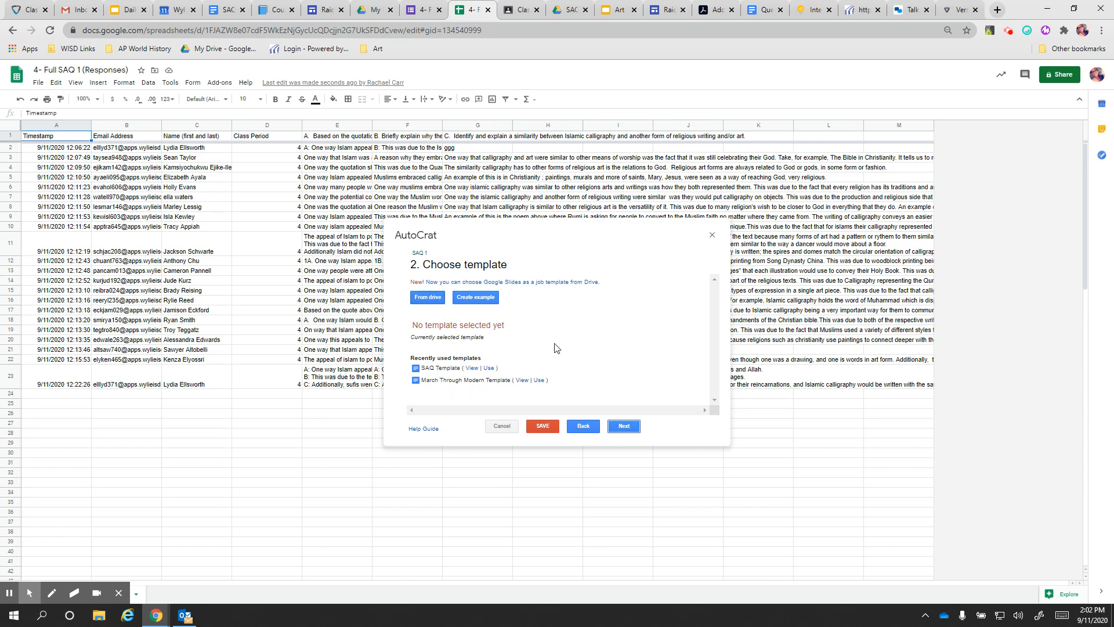
left_click(488, 368)
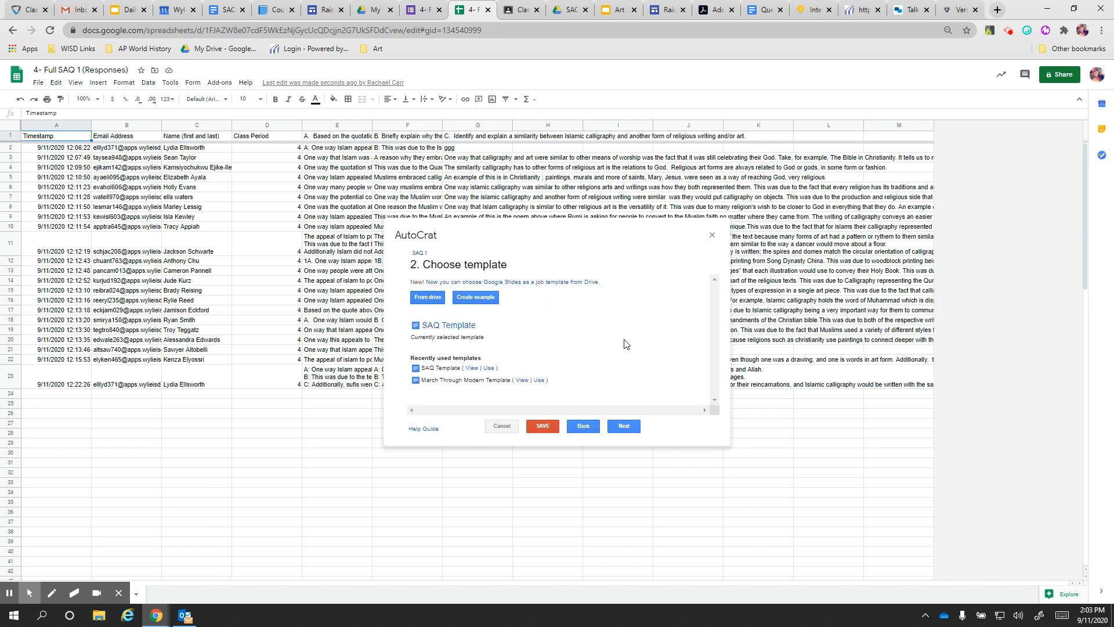
left_click(624, 426)
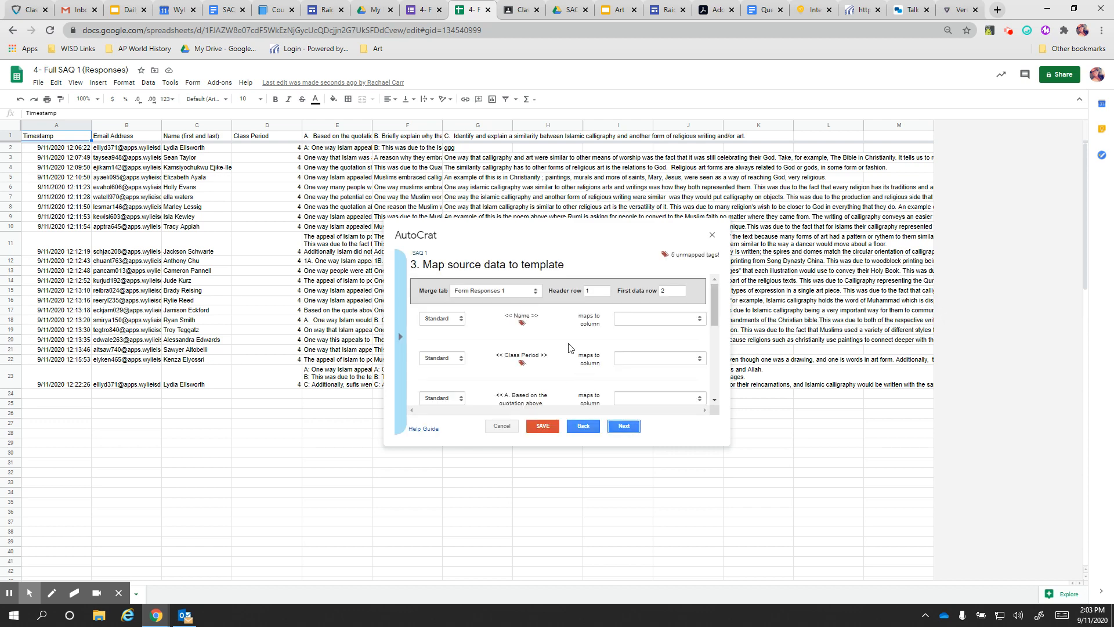
Map the Name, Class Period and question A tags to their matching response columns
scroll(568, 347, "down", 2)
scroll(568, 348, "up", 2)
left_click(662, 322)
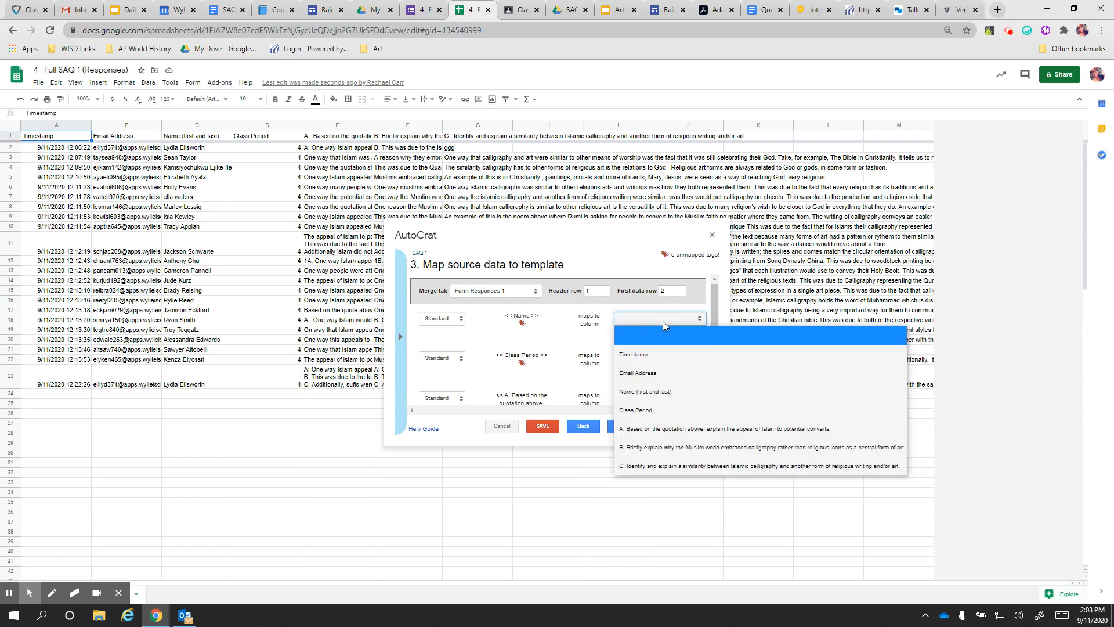
left_click(649, 391)
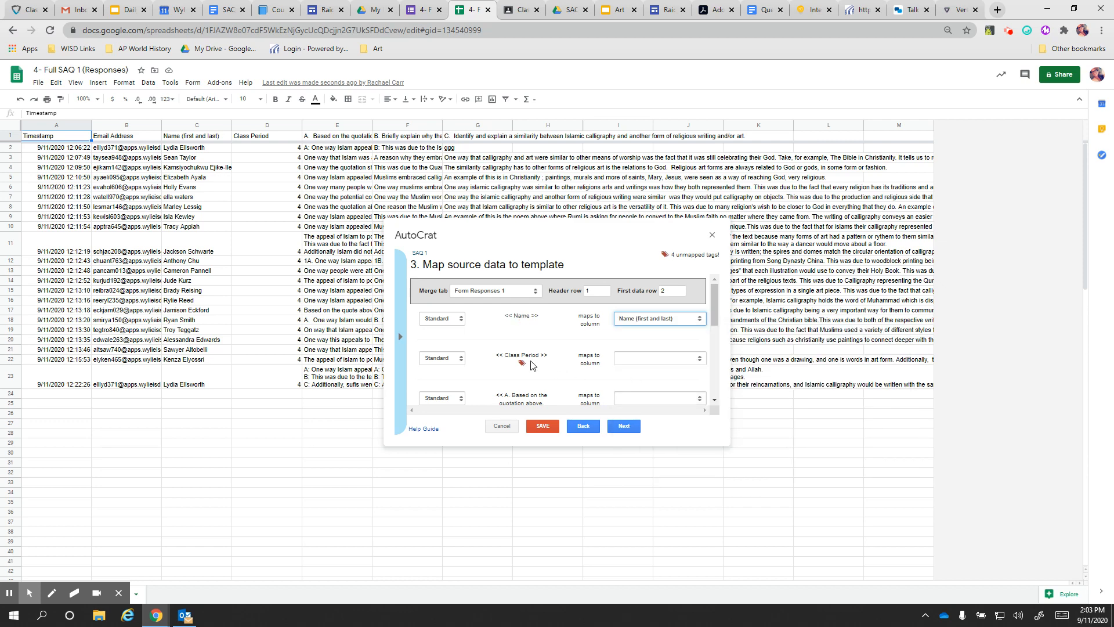
left_click(646, 360)
left_click(646, 451)
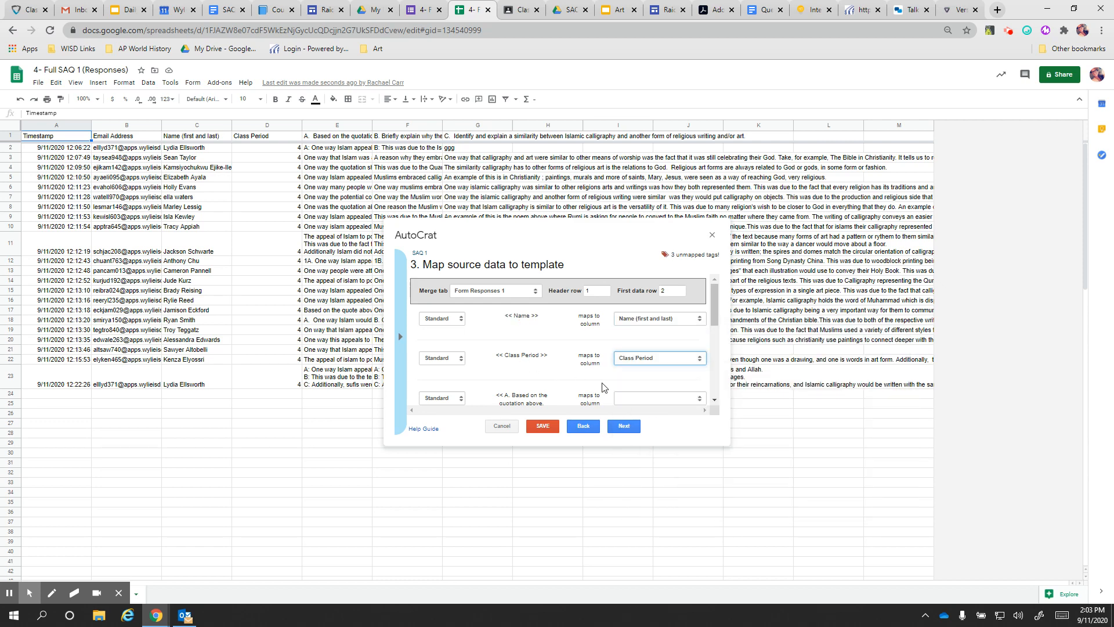
scroll(602, 382, "down", 1)
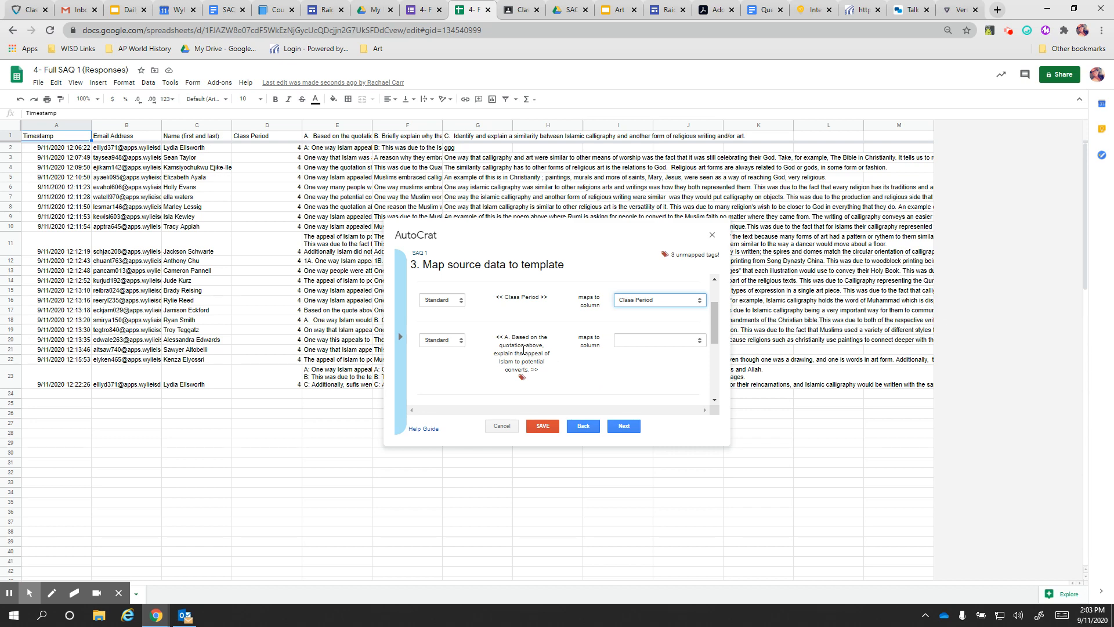
left_click(645, 340)
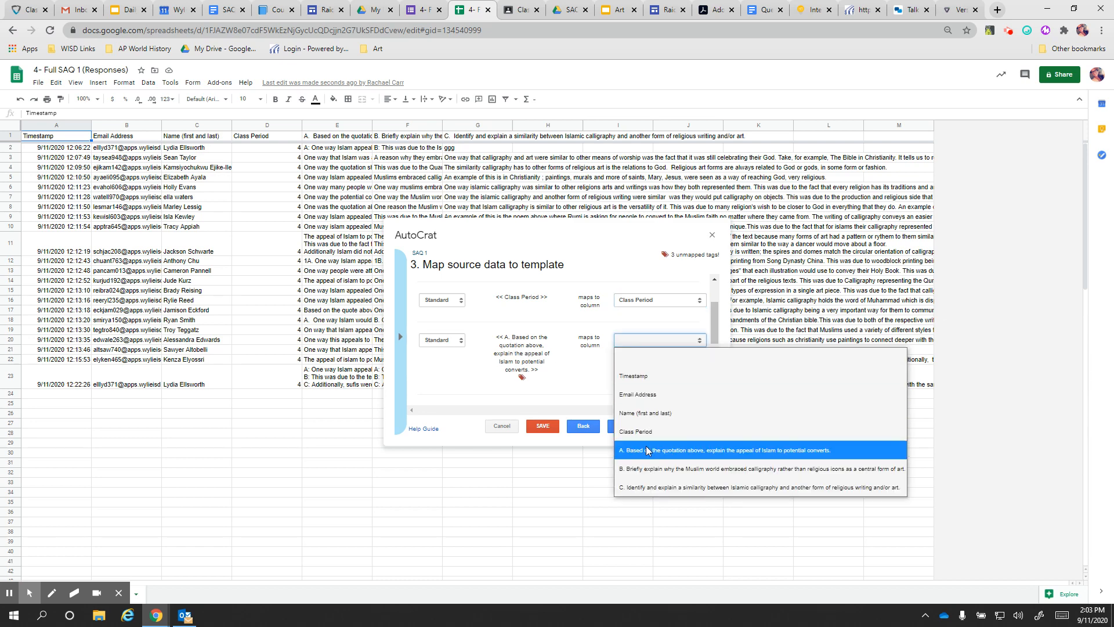
left_click(638, 449)
Map the B and C question tags to their response columns and continue to file settings
scroll(626, 362, "down", 2)
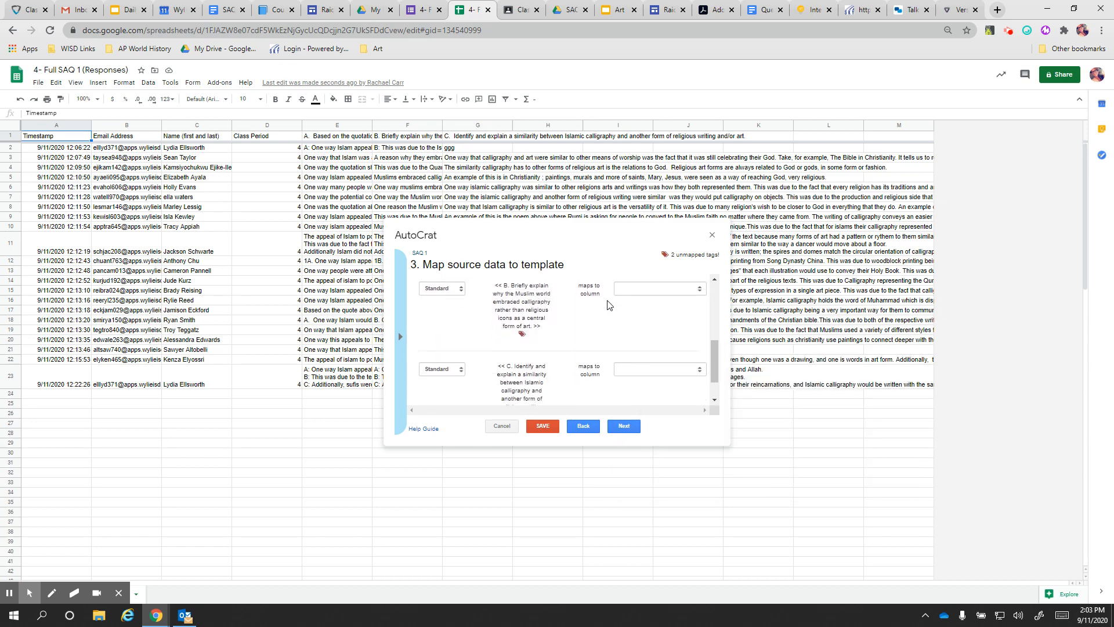
left_click(639, 289)
left_click(639, 417)
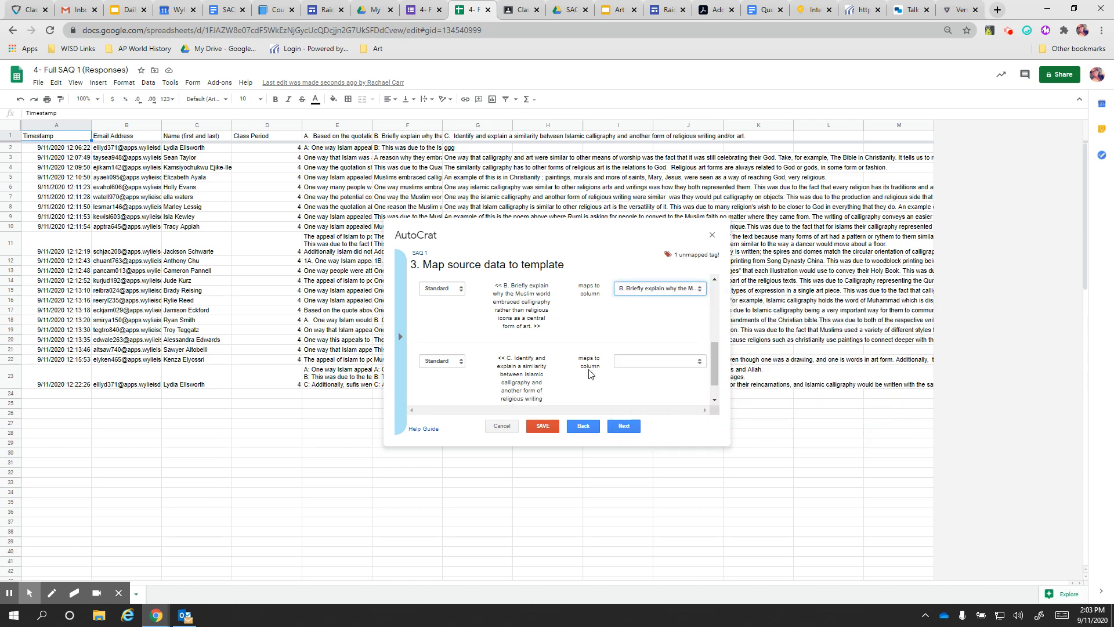
scroll(553, 336, "down", 1)
scroll(553, 336, "down", 1)
left_click(653, 337)
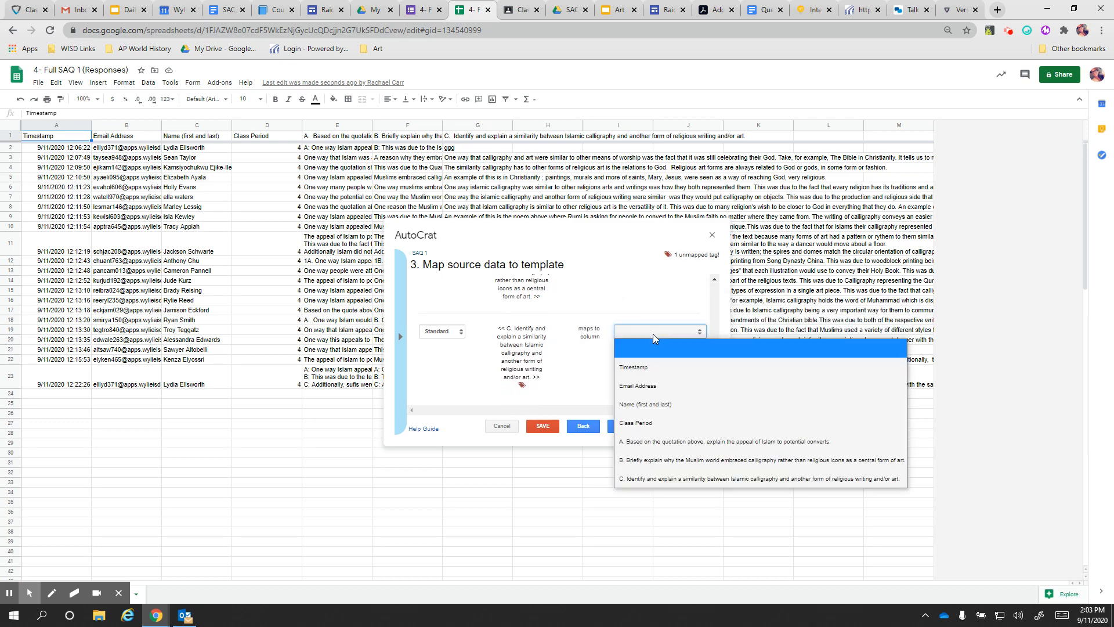
left_click(644, 484)
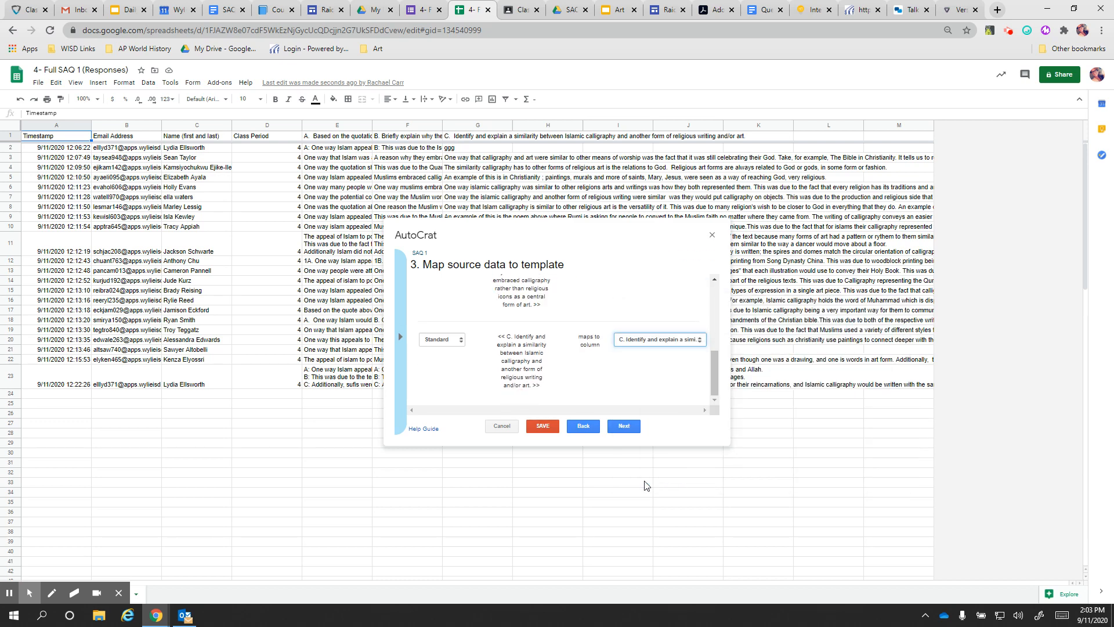
left_click(625, 428)
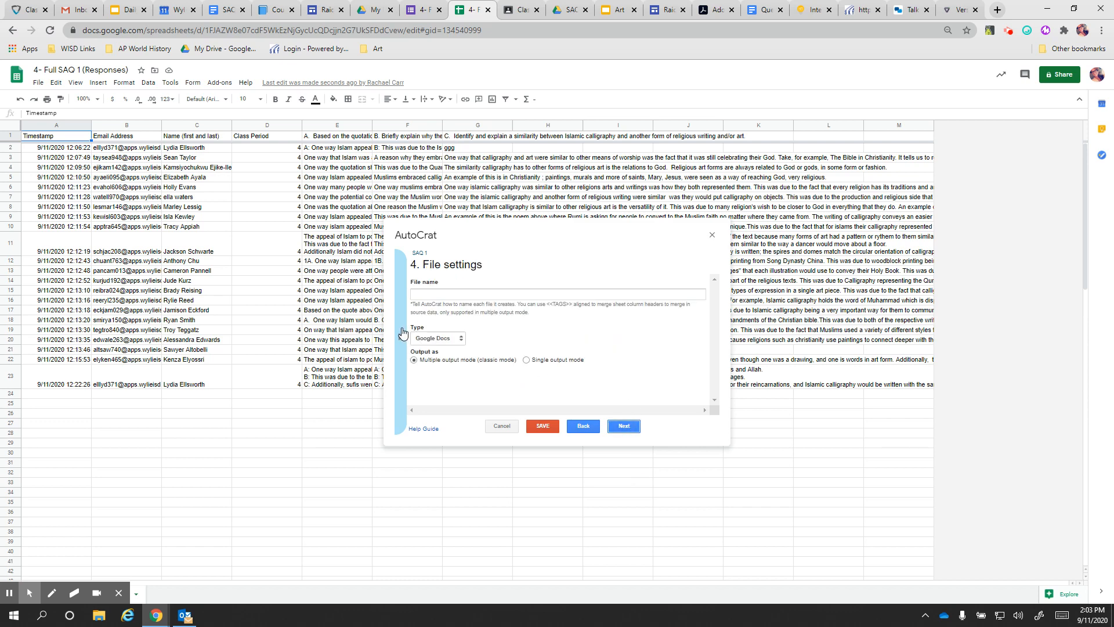
Set the merged file name to <<Name (first and last)>> with Google Docs as the type
left_click(437, 294)
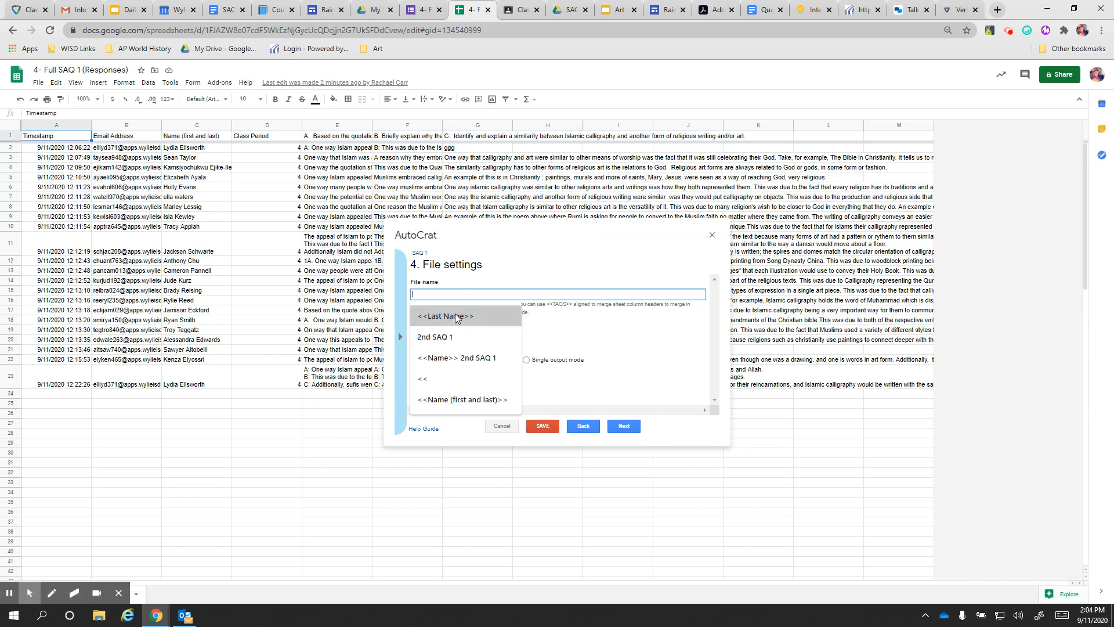
left_click(457, 406)
left_click(457, 409)
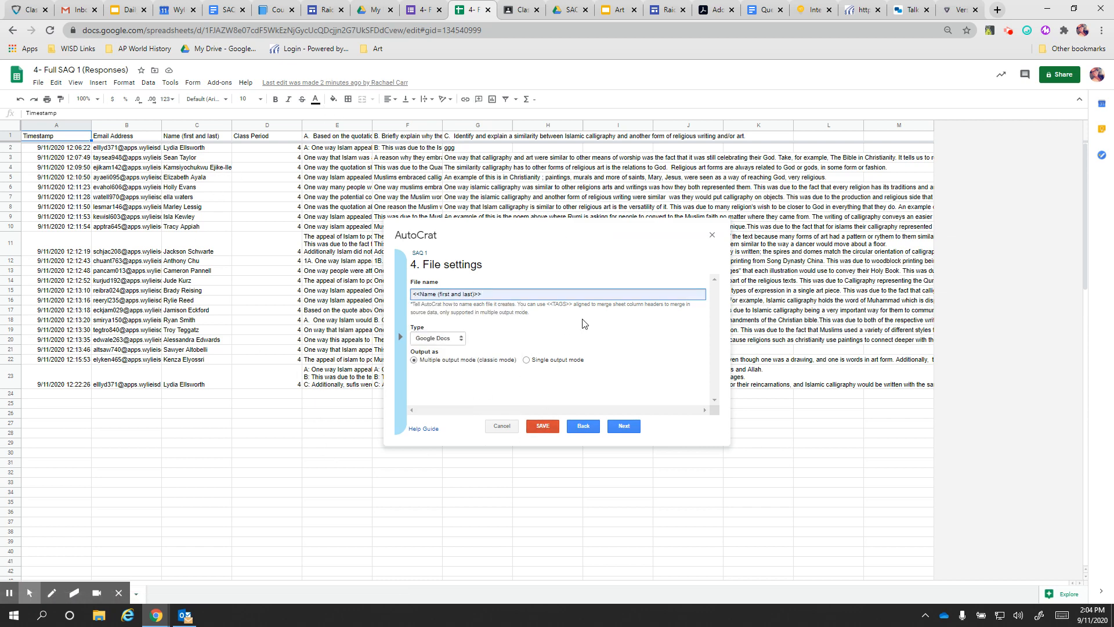
left_click(458, 339)
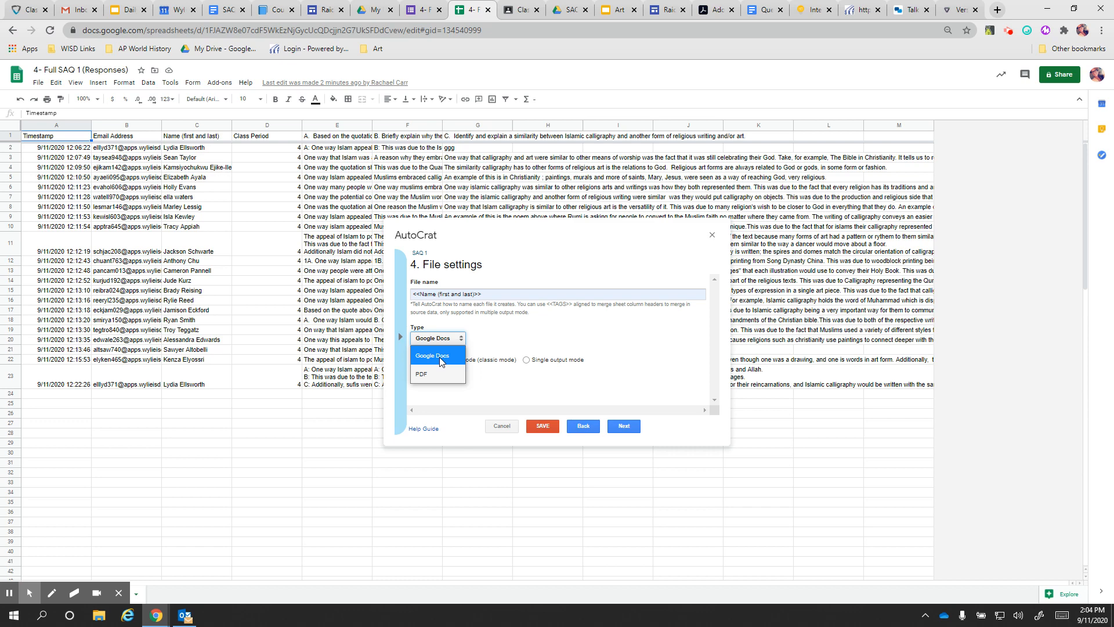
left_click(438, 364)
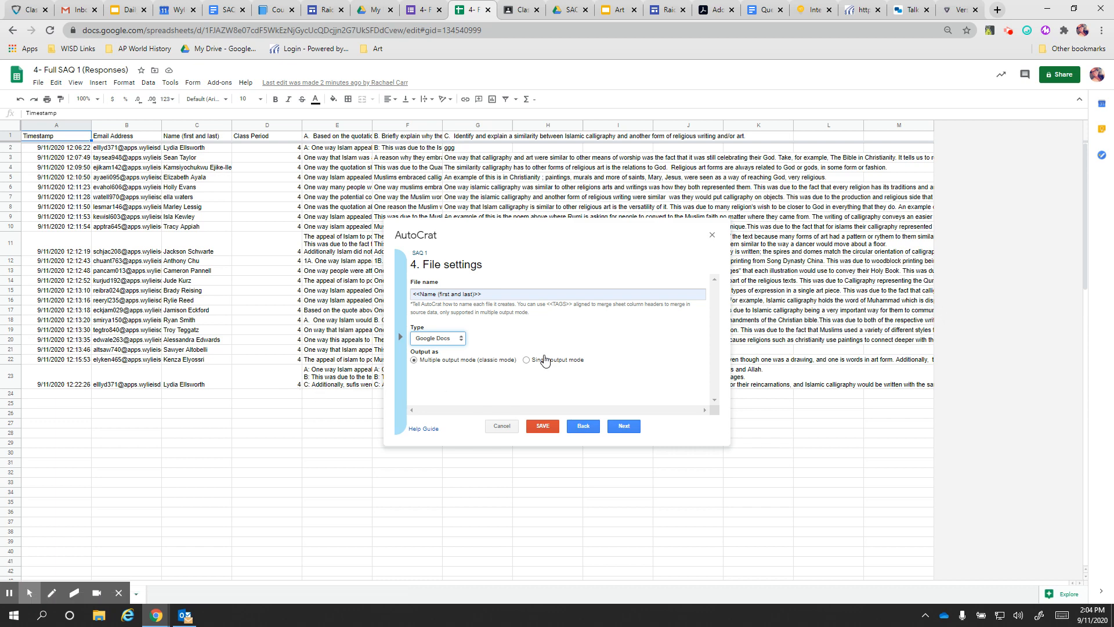
Try single output and PDF, then revert to Google Docs in Multiple output mode and continue
left_click(544, 361)
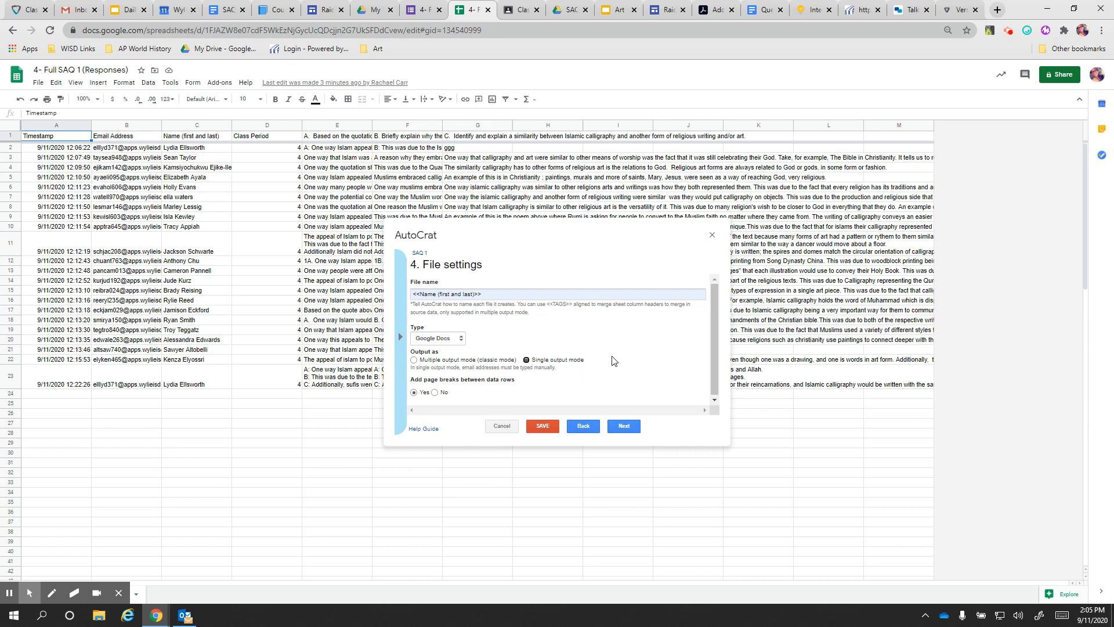
left_click(436, 338)
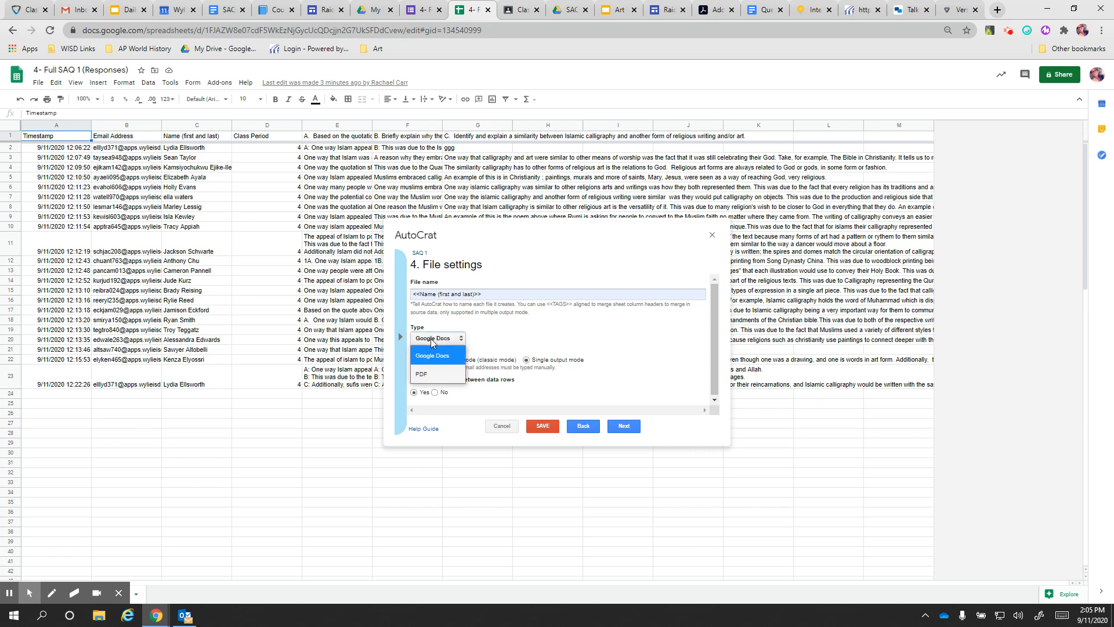
left_click(434, 378)
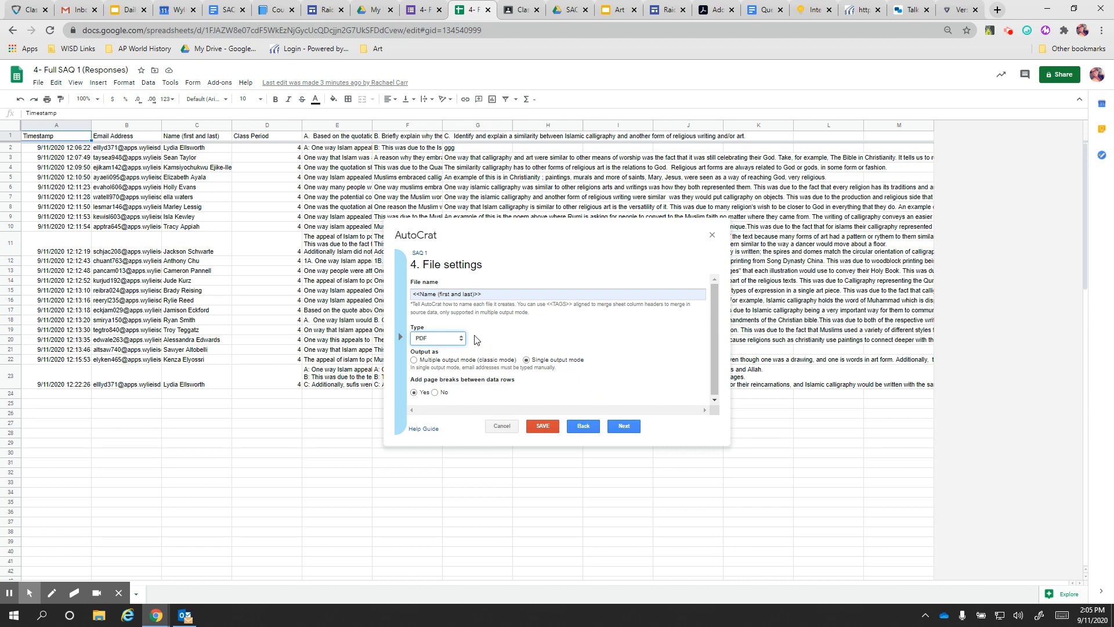
left_click(456, 341)
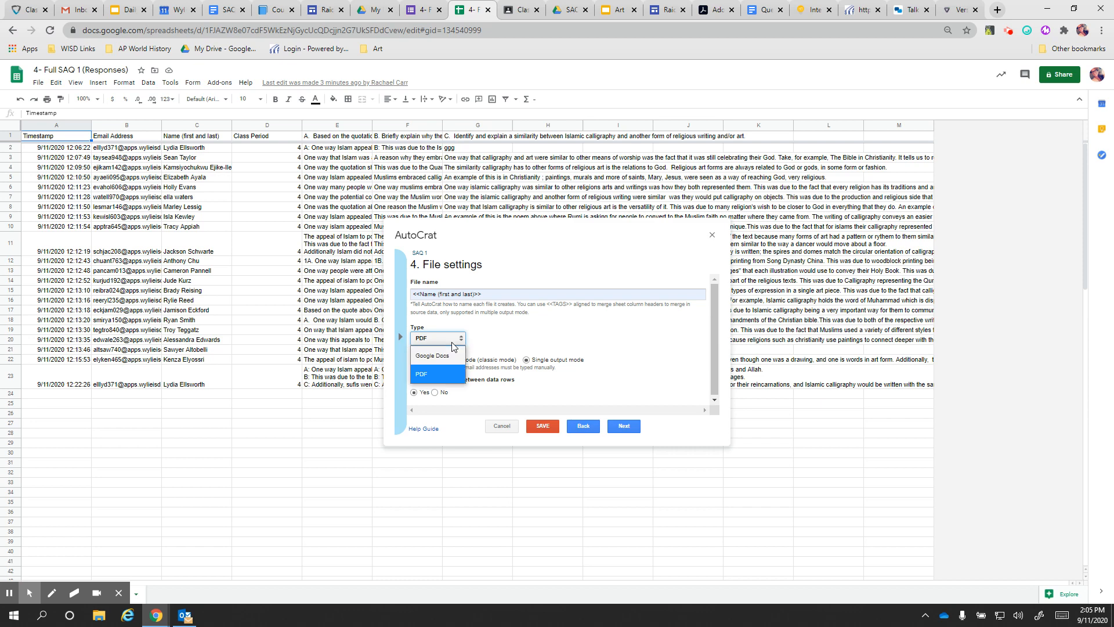
left_click(440, 364)
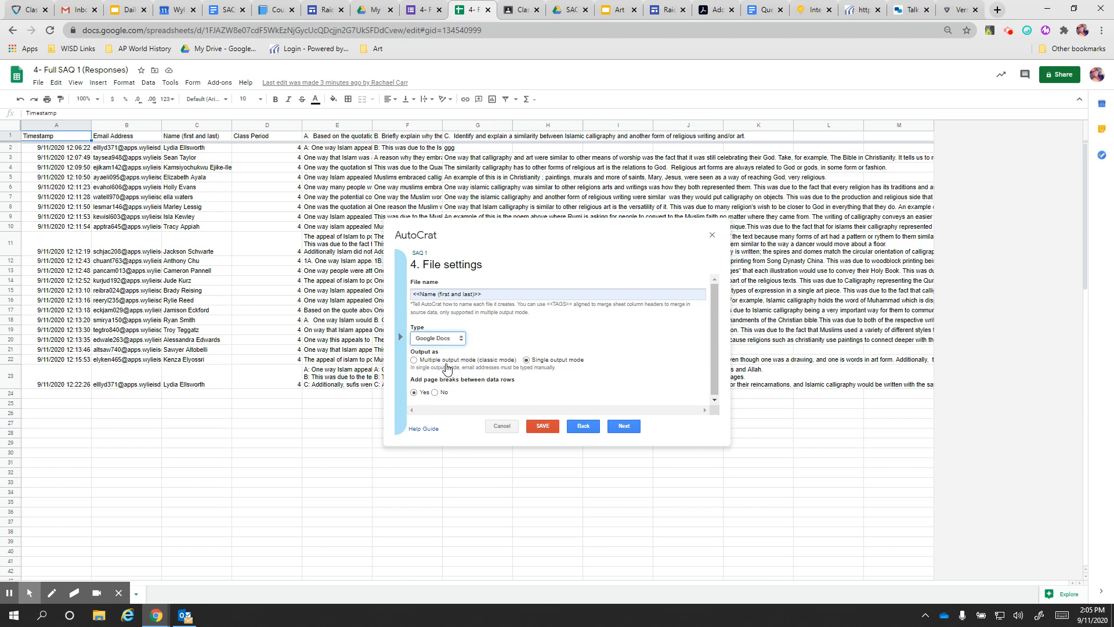
left_click(446, 364)
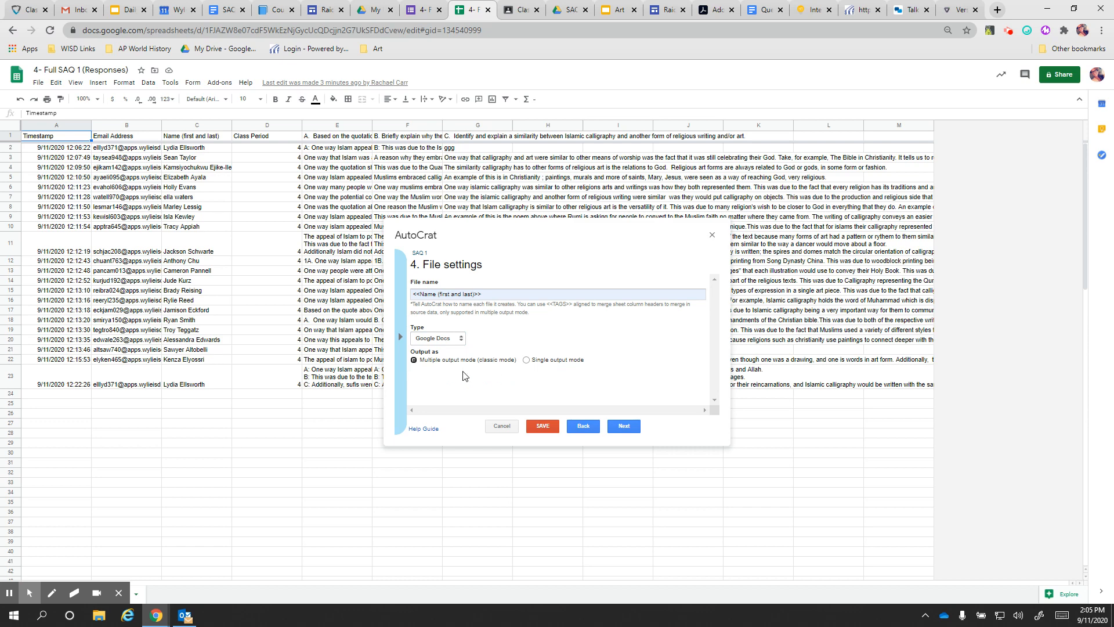
left_click(625, 427)
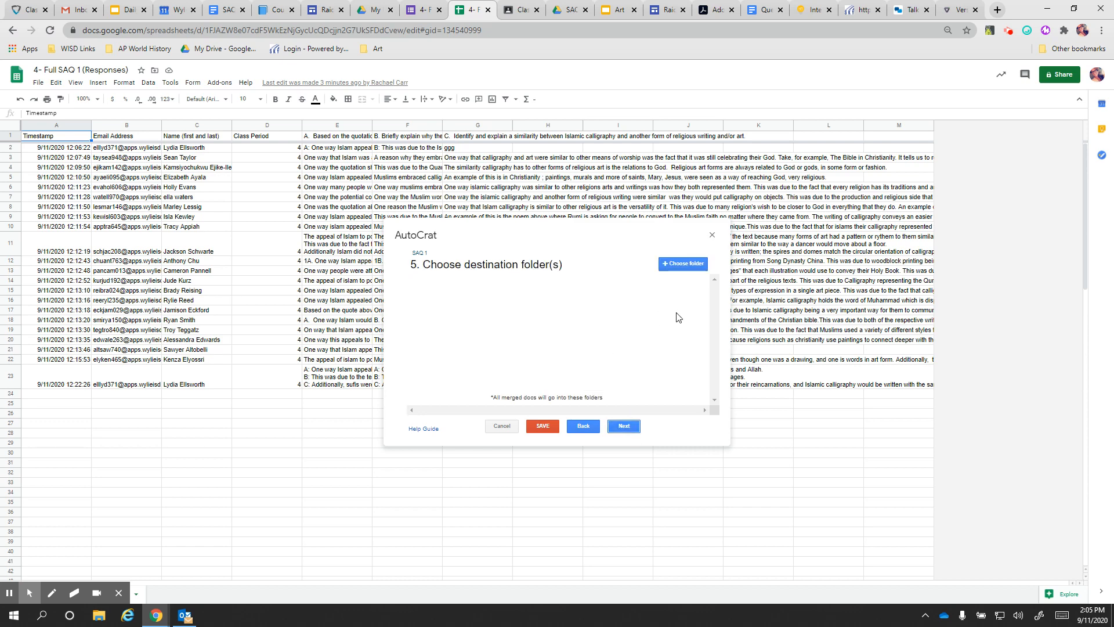
Choose the '4th' Drive folder as the destination and advance to step 6
left_click(683, 264)
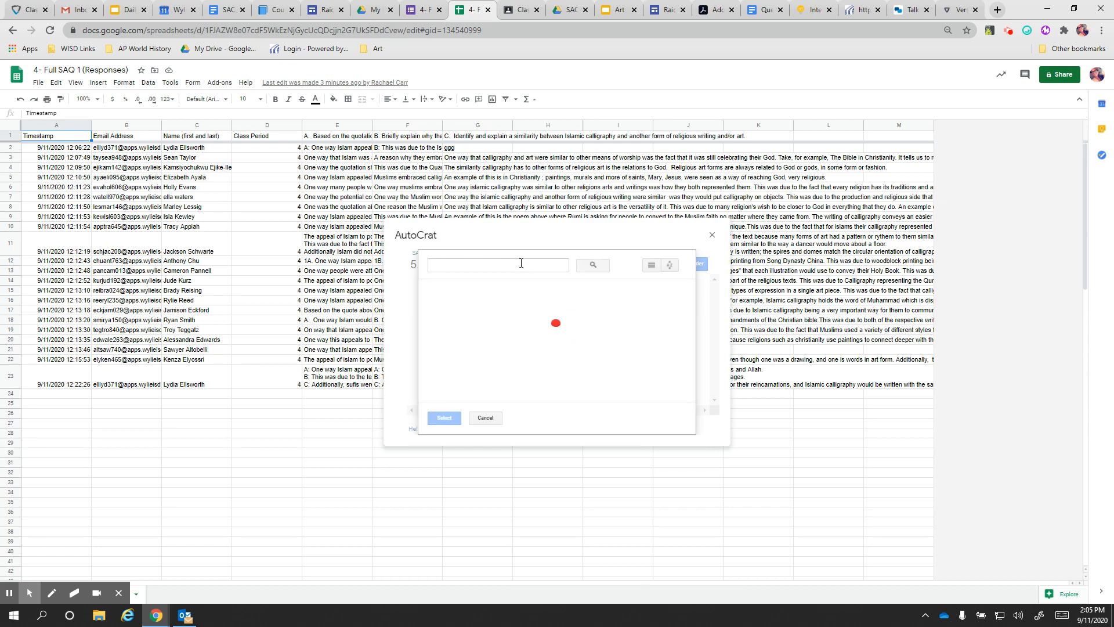
left_click(474, 325)
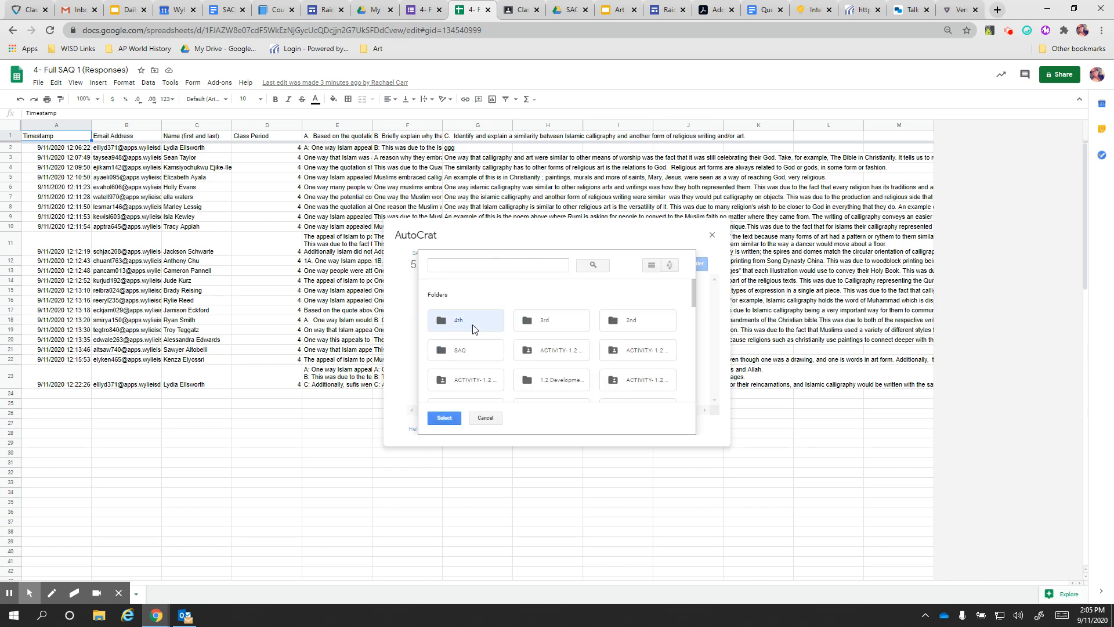
left_click(453, 420)
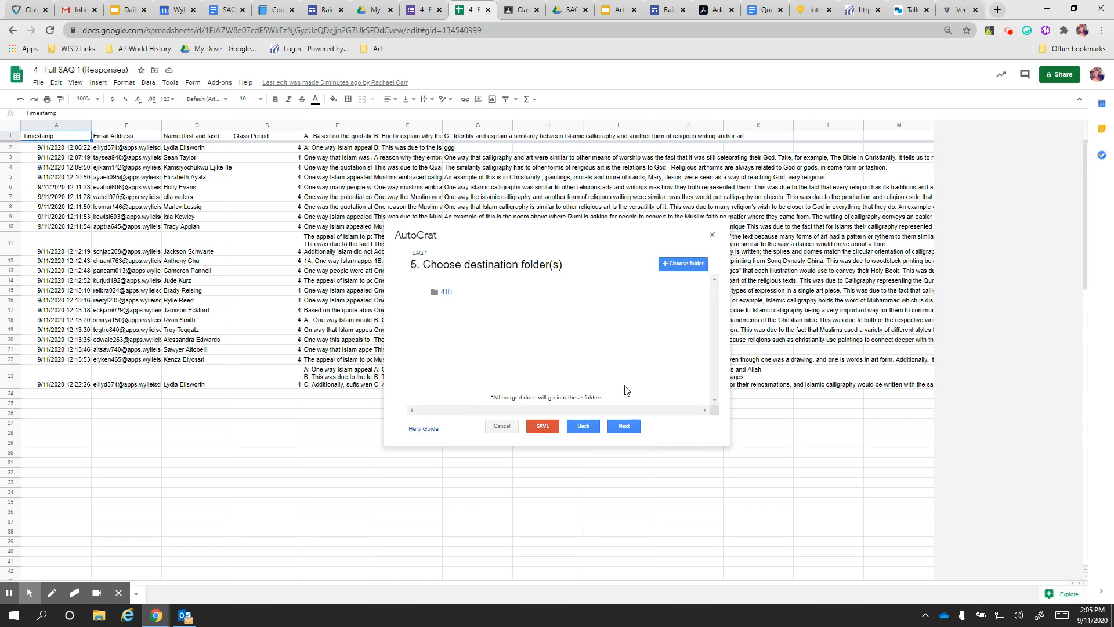
left_click(629, 427)
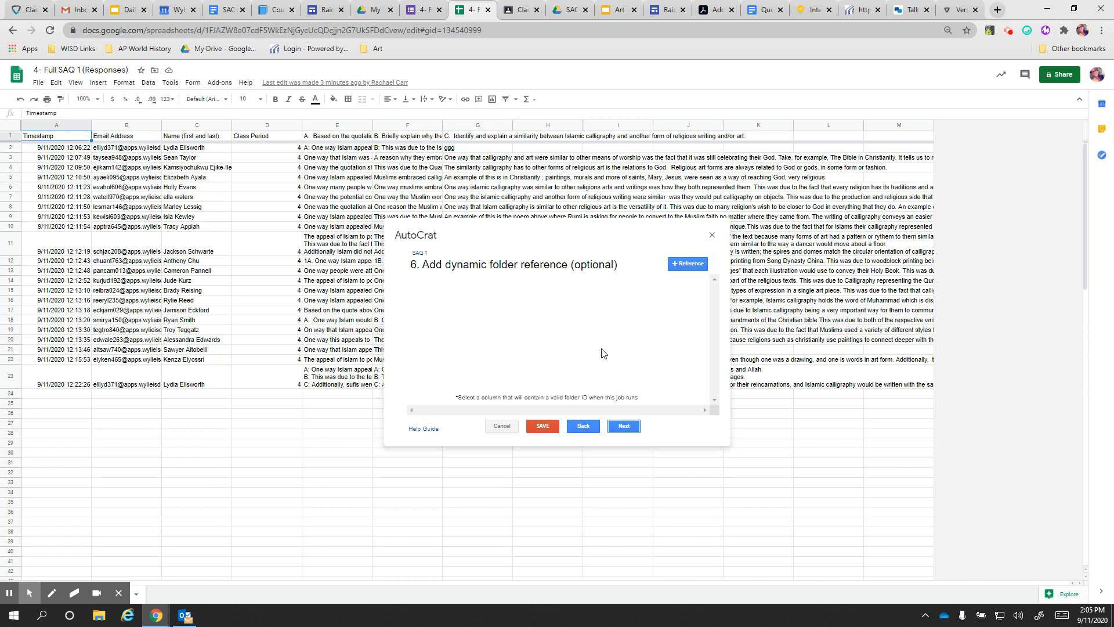
Save the SAQ 1 job with no merge conditions, sharing or triggers, and run it
left_click(631, 428)
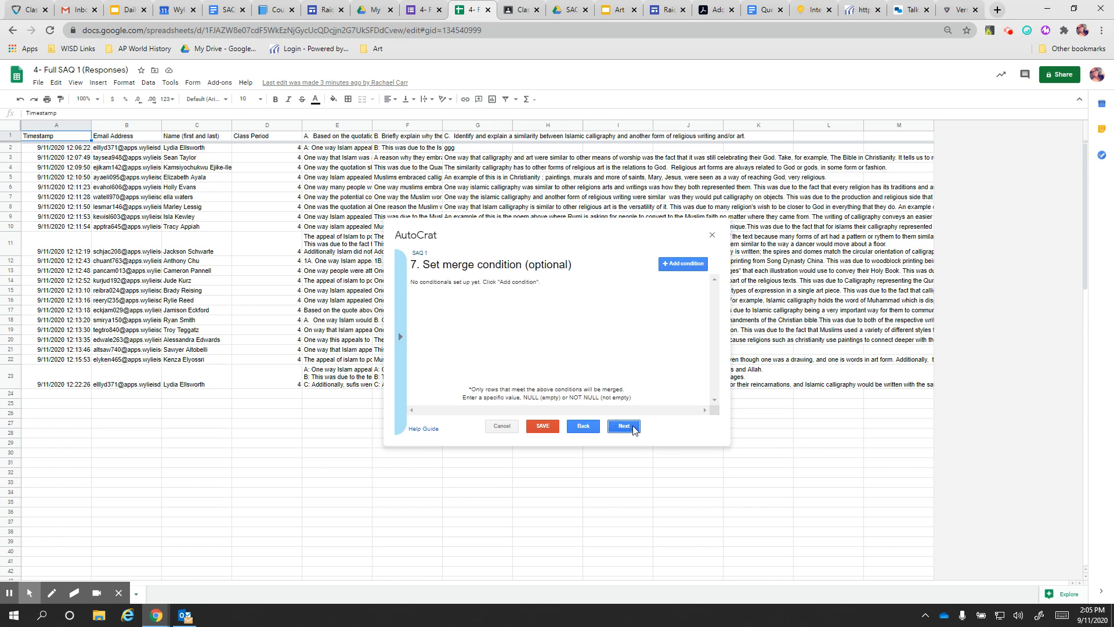
left_click(624, 427)
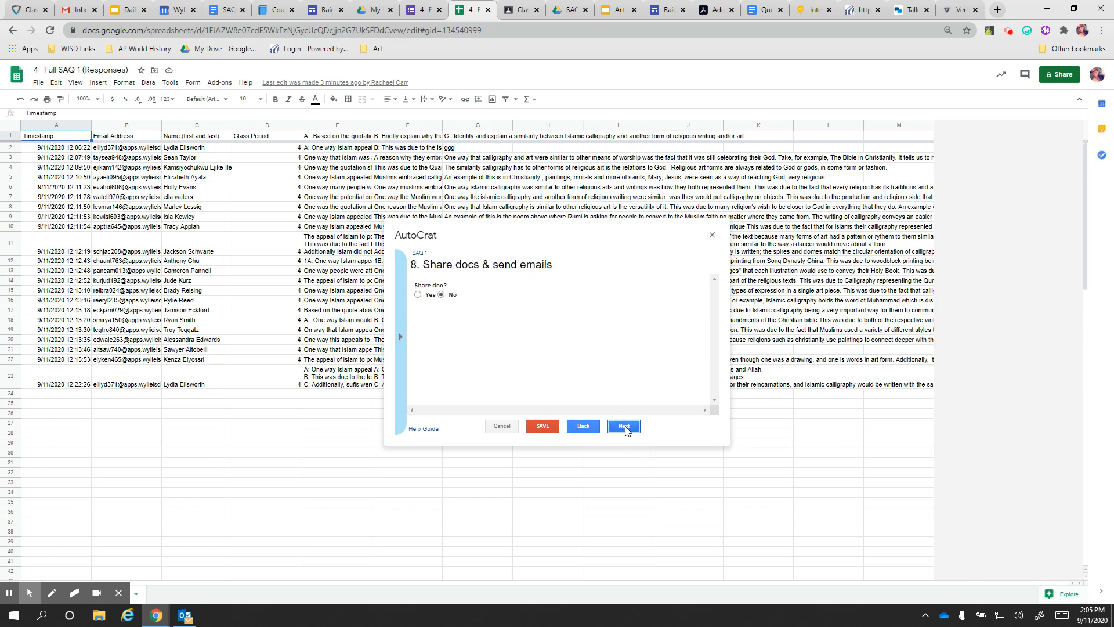
left_click(628, 427)
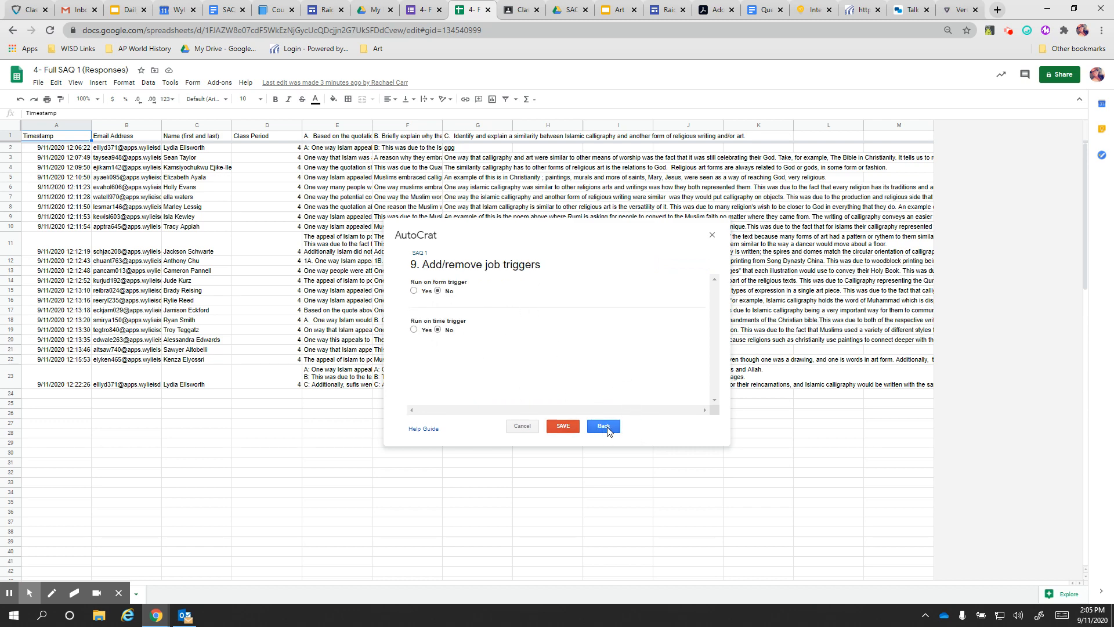
left_click(563, 427)
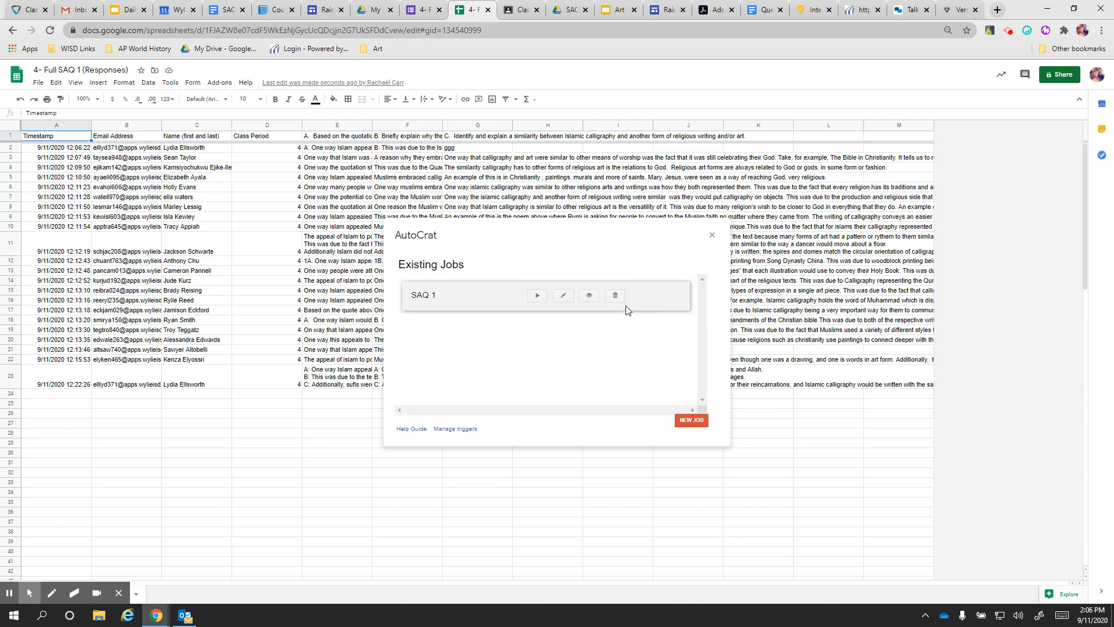
left_click(538, 298)
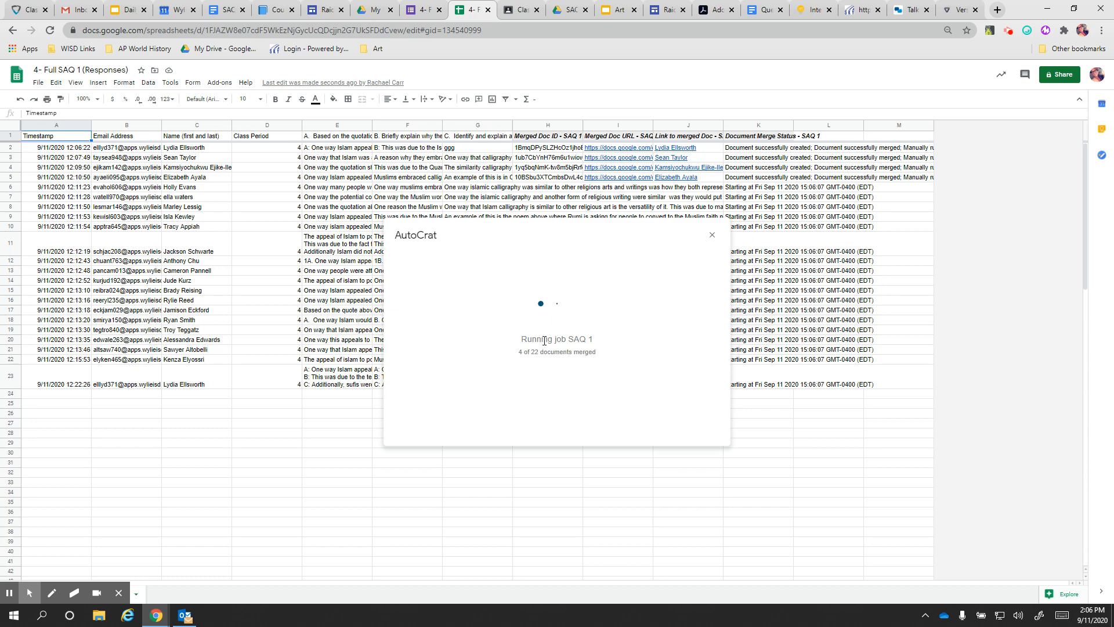
After the merge fills the doc ID, URL, link and status columns, go to the SAQ Drive folder
left_click(567, 11)
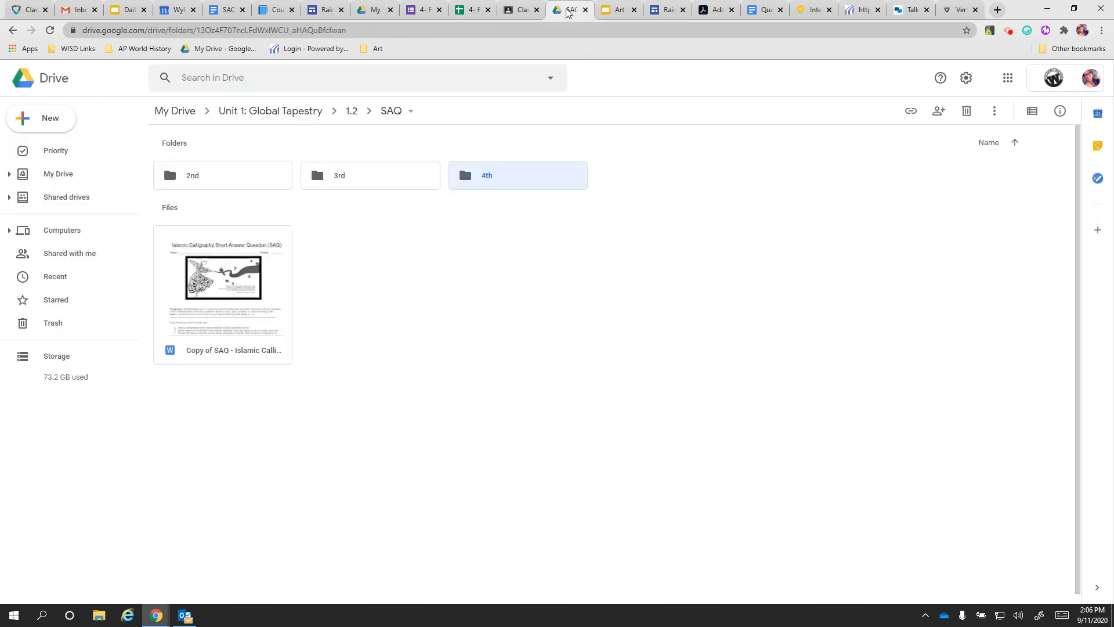
Open the 4th folder, check the SAQ Template document, then return to the merged rubric files
double_click(520, 177)
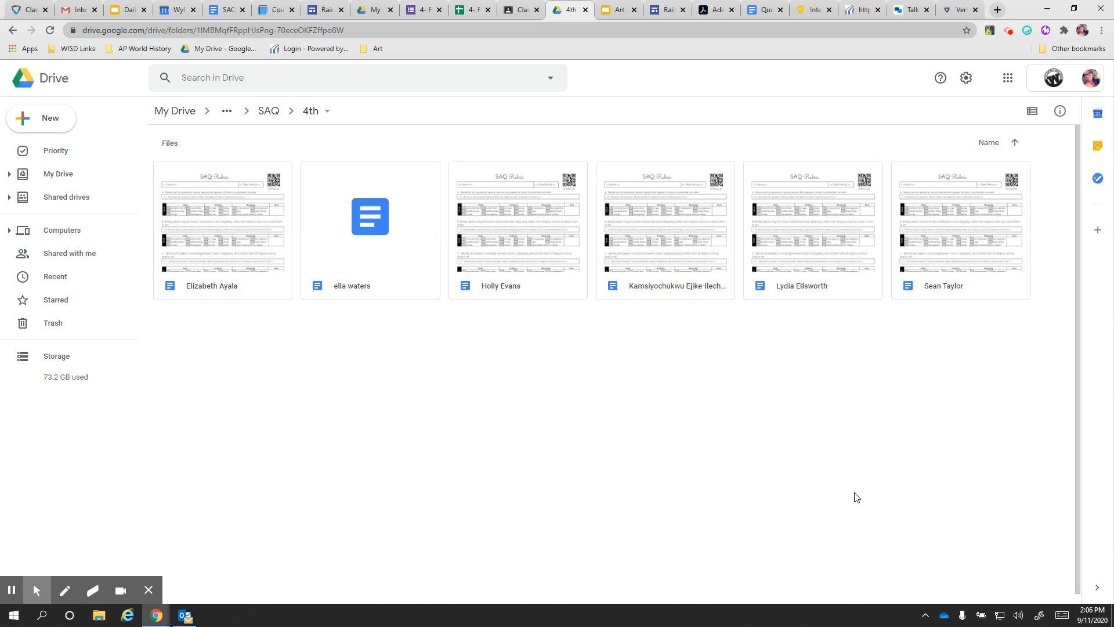
left_click(223, 10)
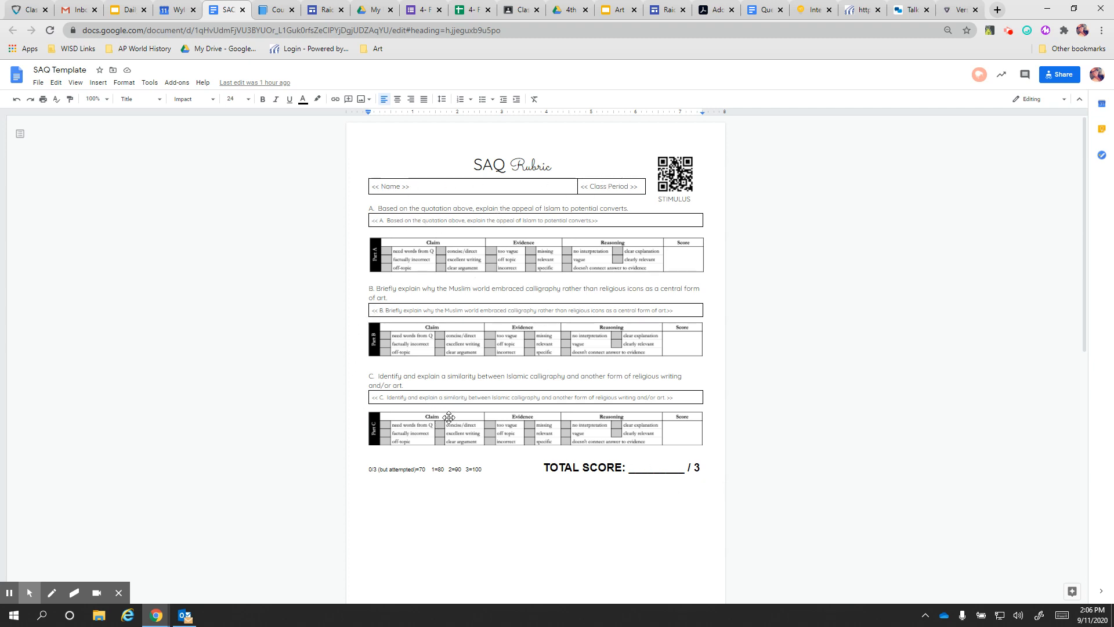
left_click(571, 12)
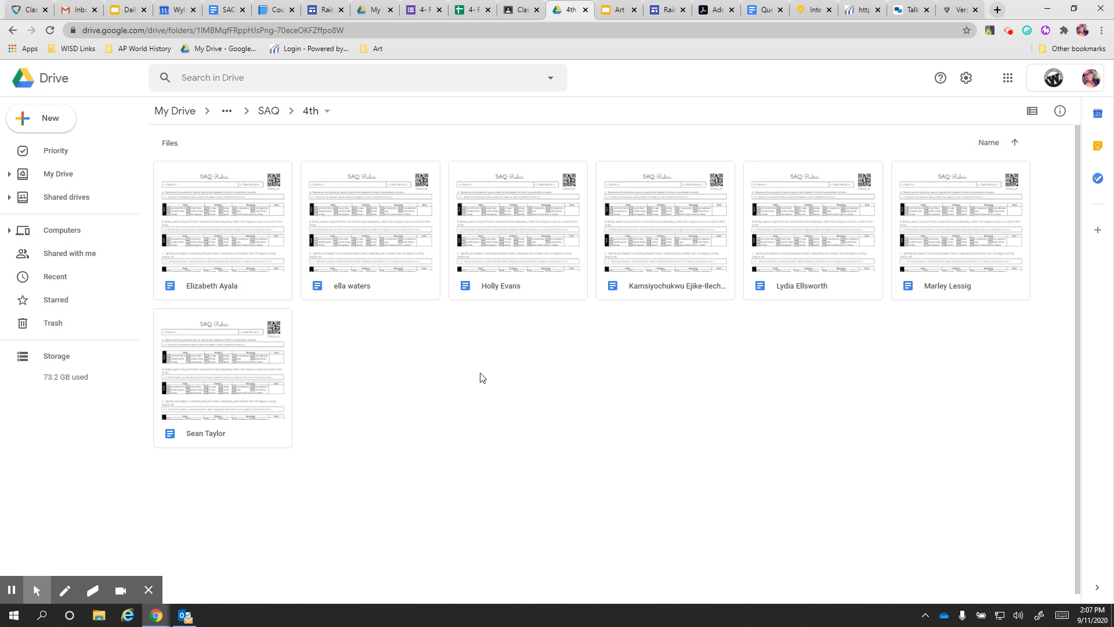
Open one student's merged SAQ Rubric and scroll through both of its pages
double_click(510, 288)
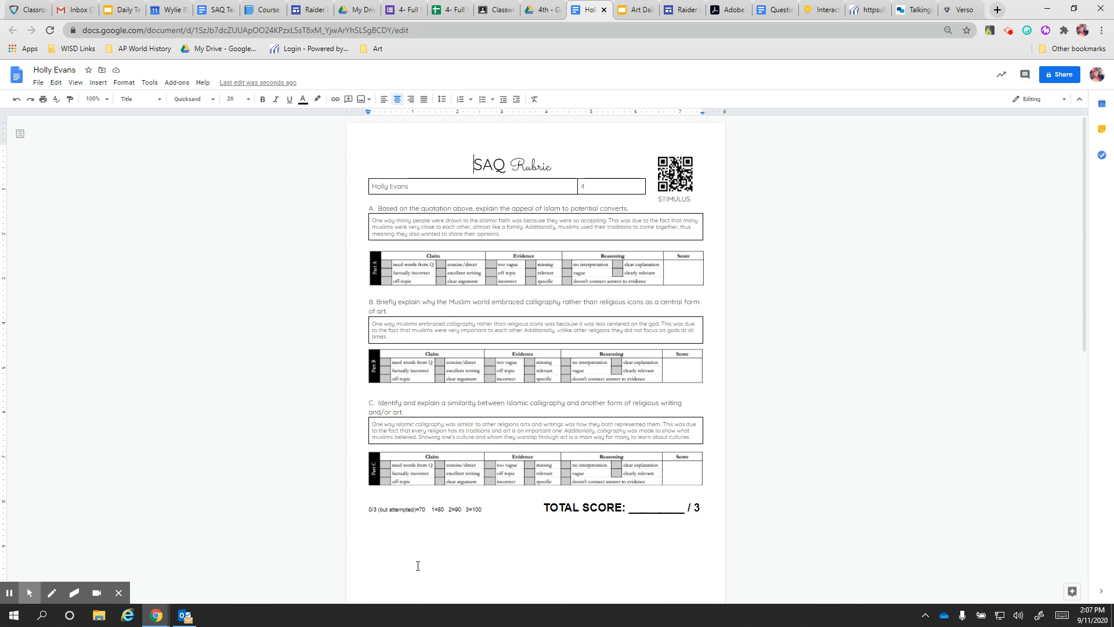
scroll(789, 475, "down", 1)
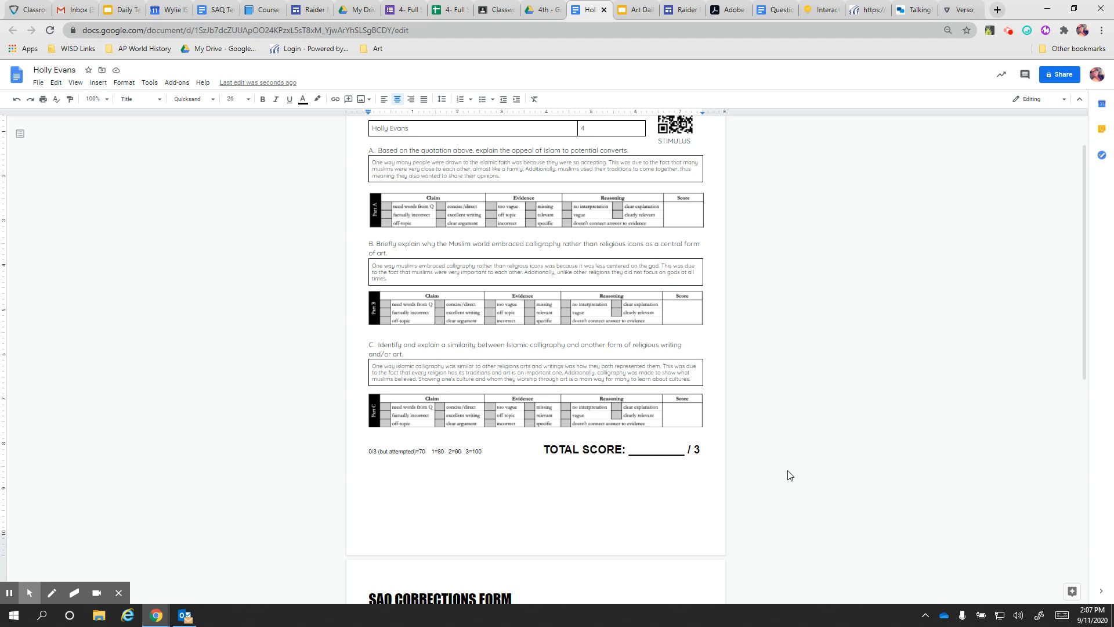
scroll(789, 475, "down", 6)
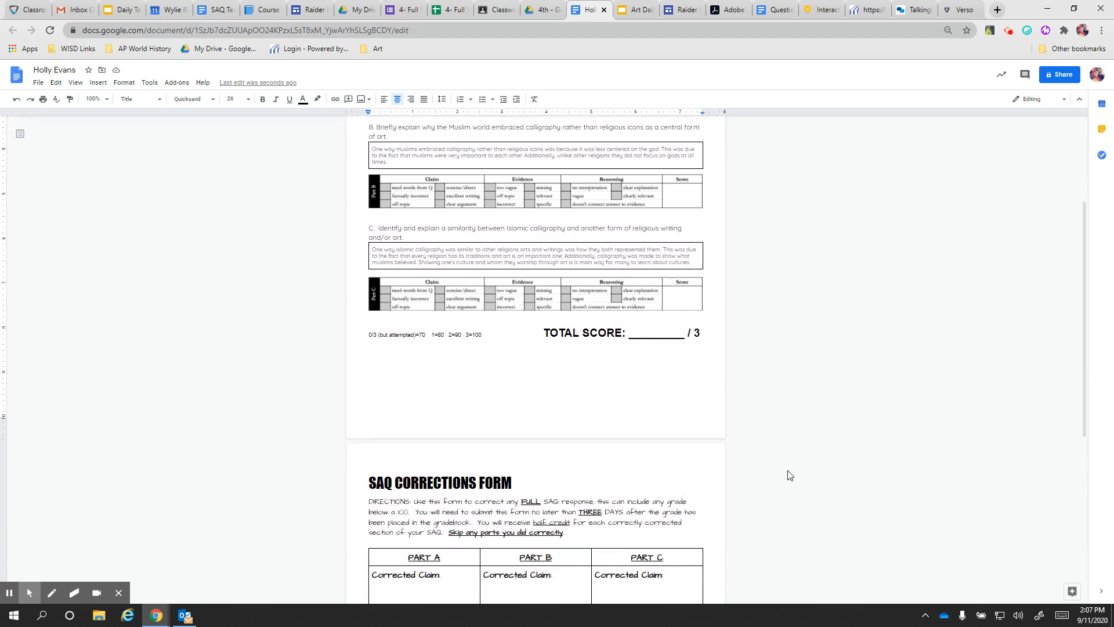
scroll(754, 507, "down", 2)
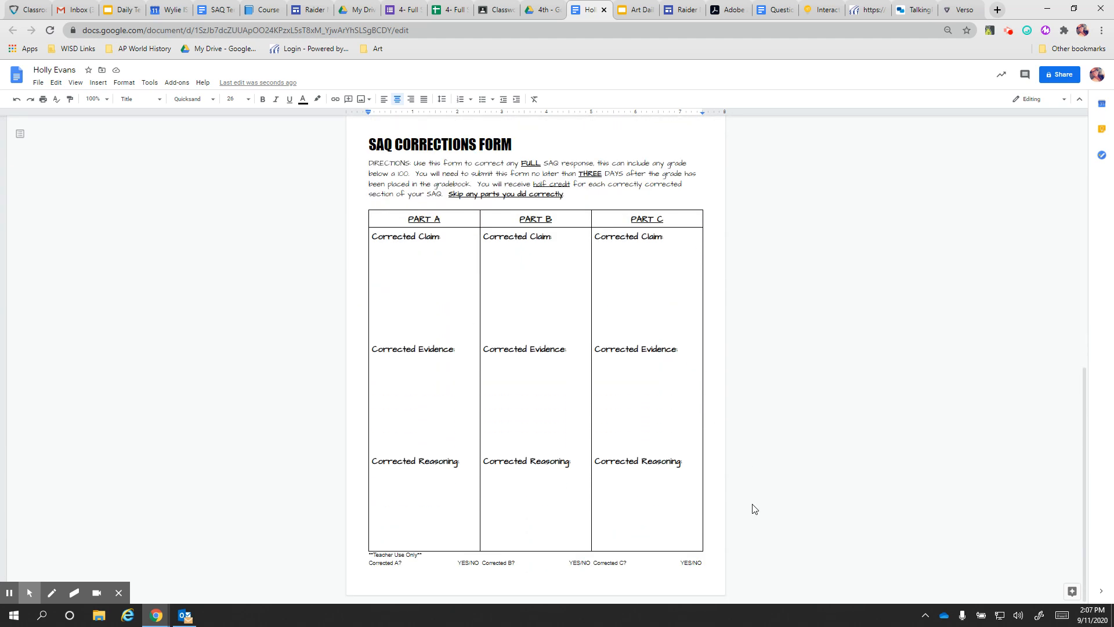
scroll(753, 507, "up", 11)
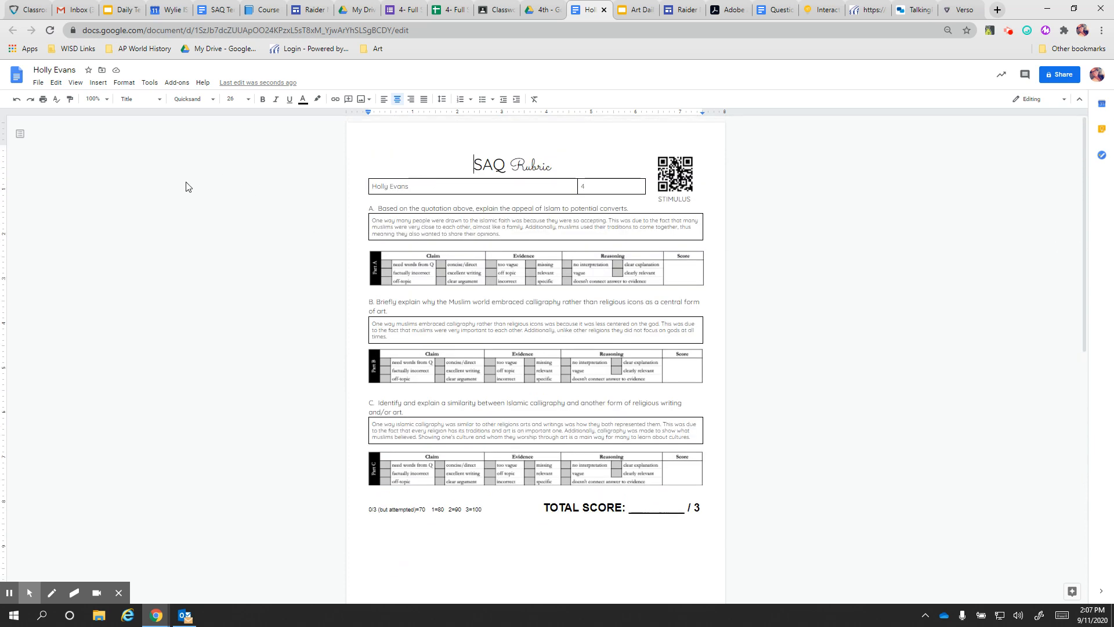
Print the rubric after previewing its filled answers and corrections form
left_click(43, 99)
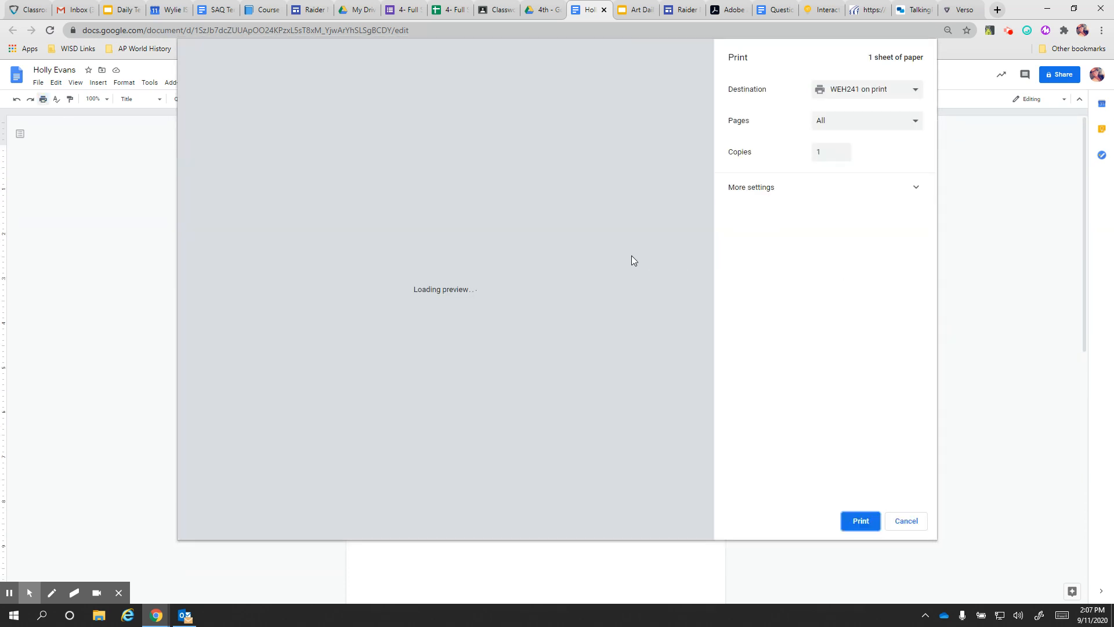
scroll(642, 246, "down", 8)
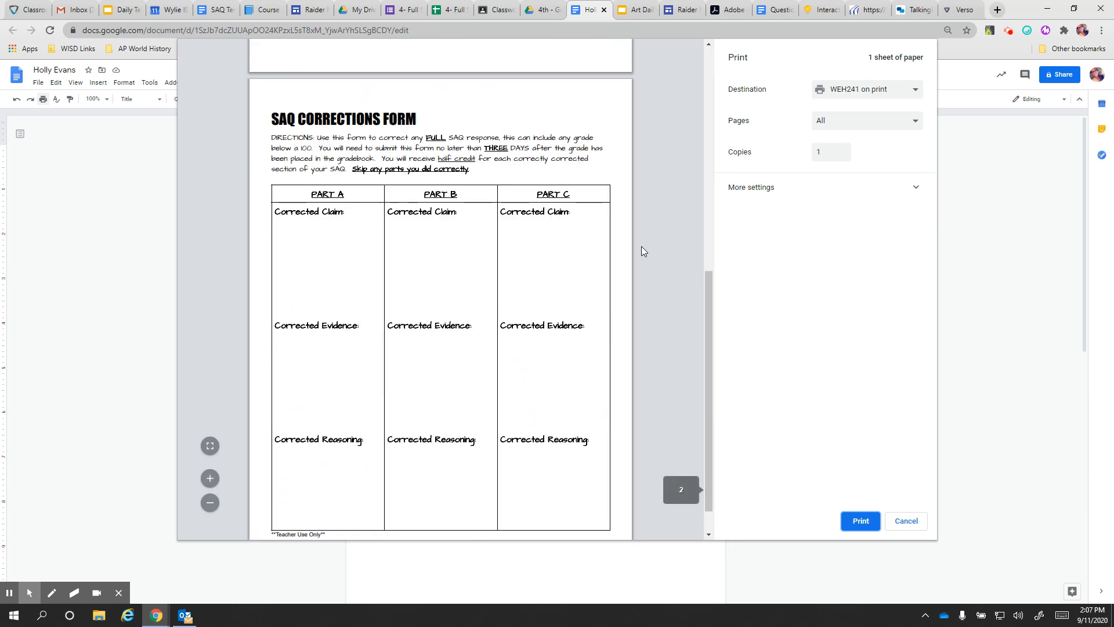
scroll(642, 246, "up", 6)
scroll(642, 246, "up", 2)
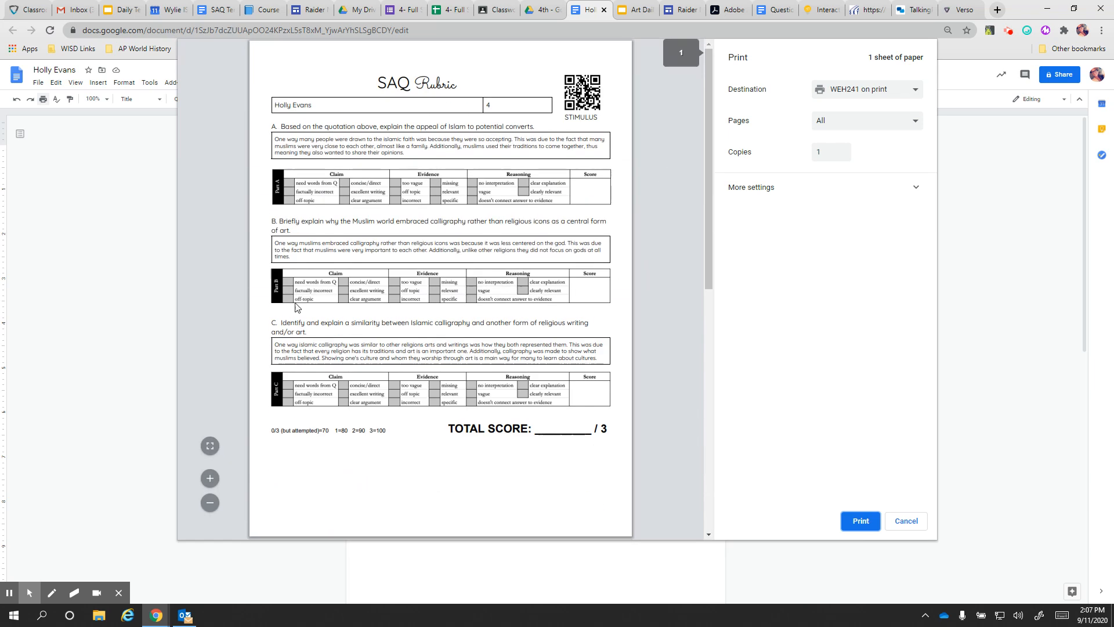
left_click(861, 521)
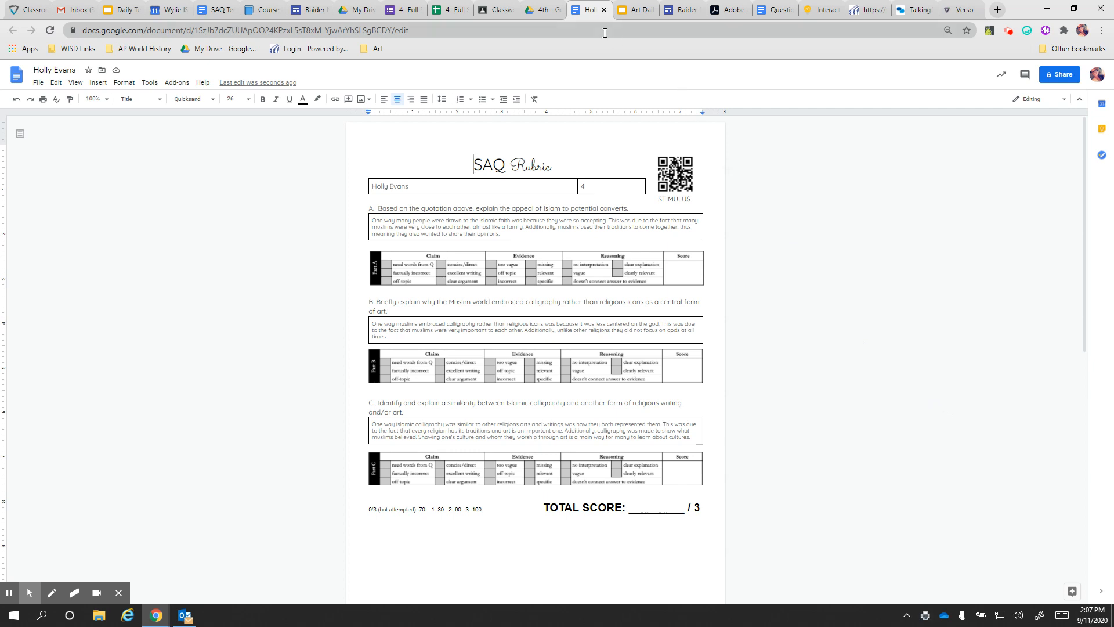
Close the printed rubric and open another student's rubric from the 4th folder
left_click(604, 10)
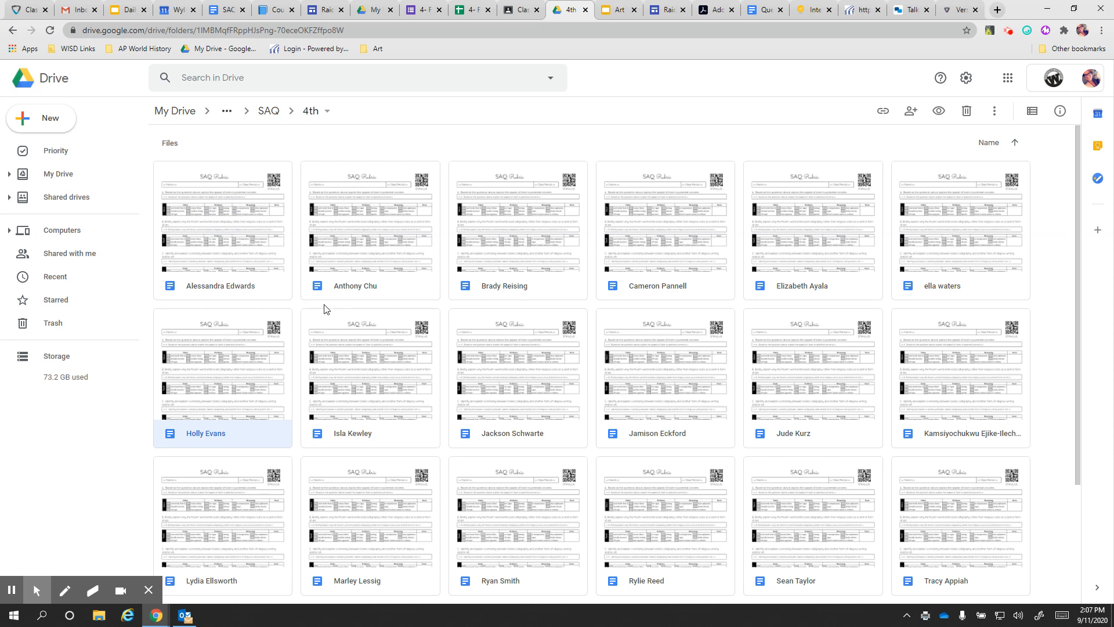
double_click(248, 287)
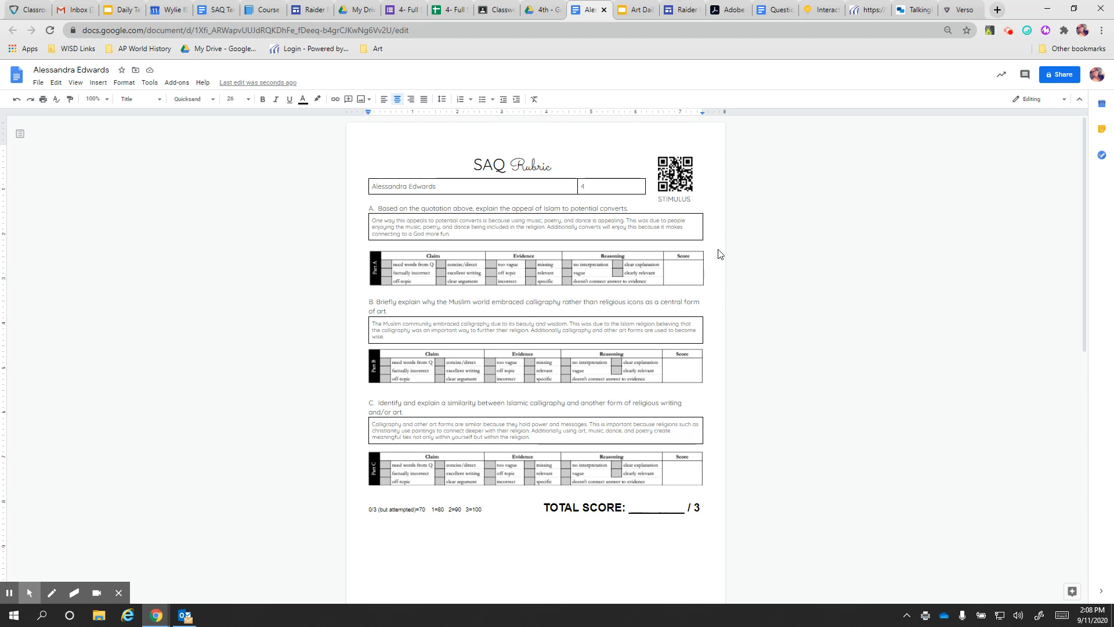
Dismiss the rubric document's sharing settings and close the document
left_click(1055, 75)
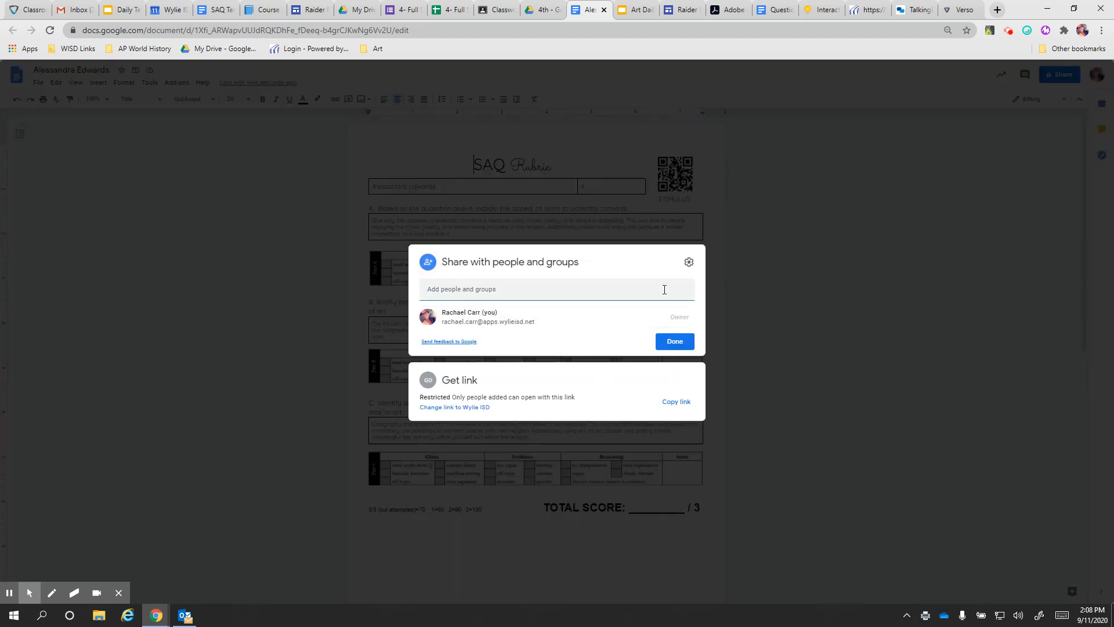
left_click(792, 326)
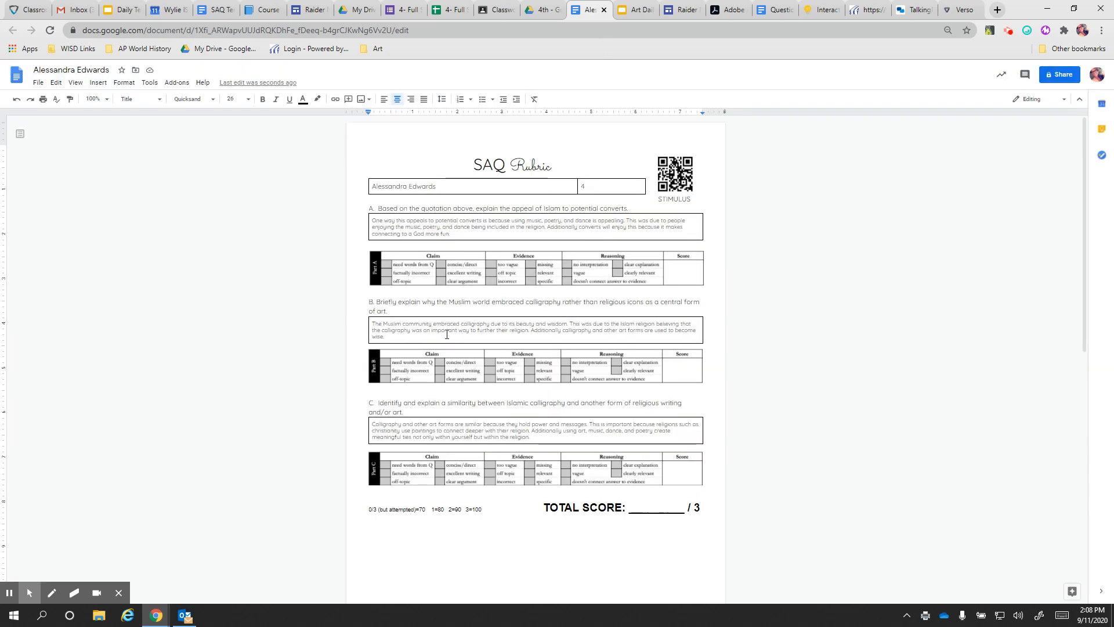
left_click(603, 9)
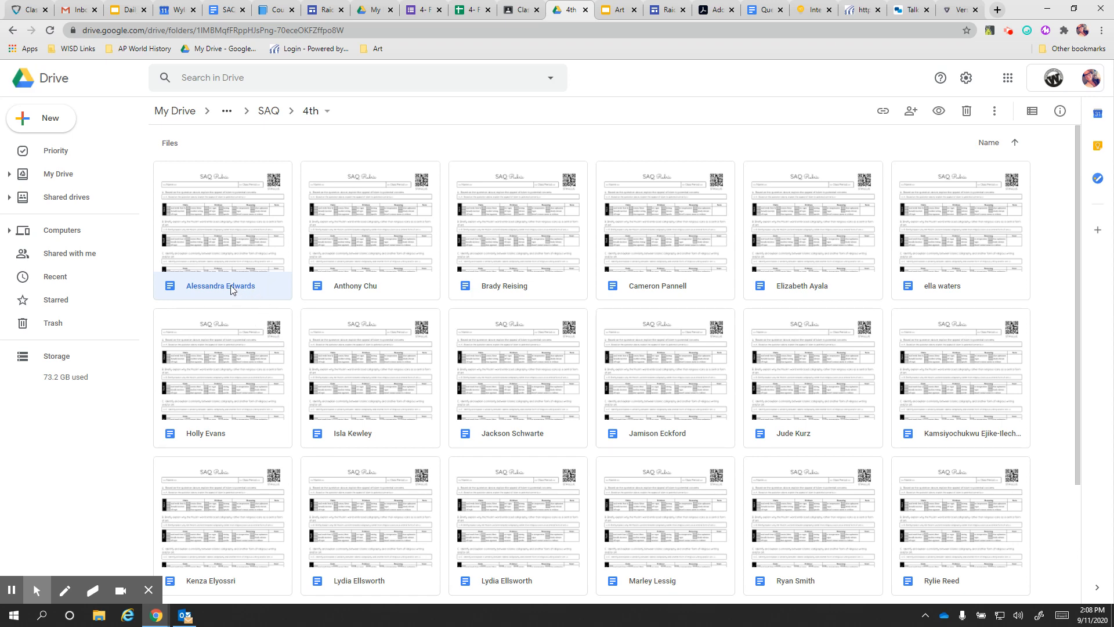
From Drive, add the pasted student as a Viewer, then remove them and close sharing
left_click(915, 111)
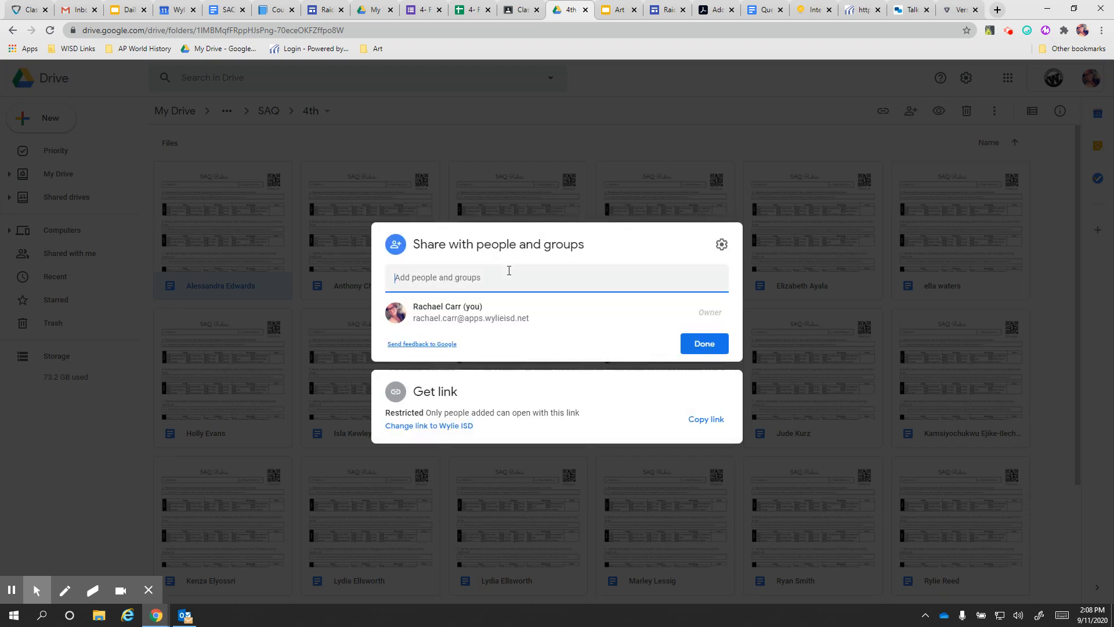
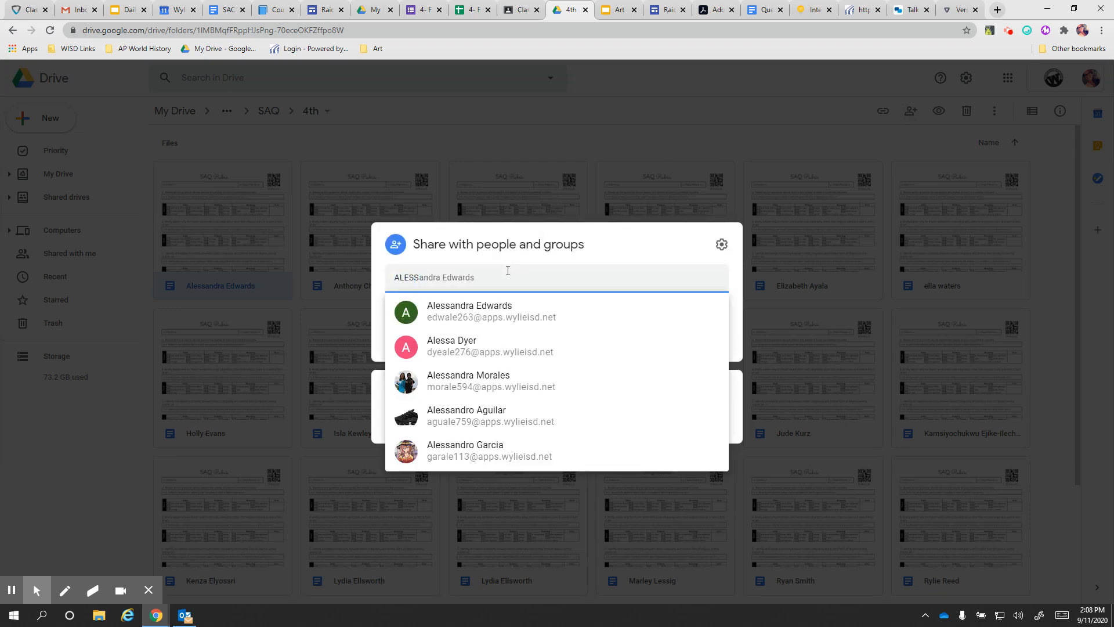
left_click(482, 324)
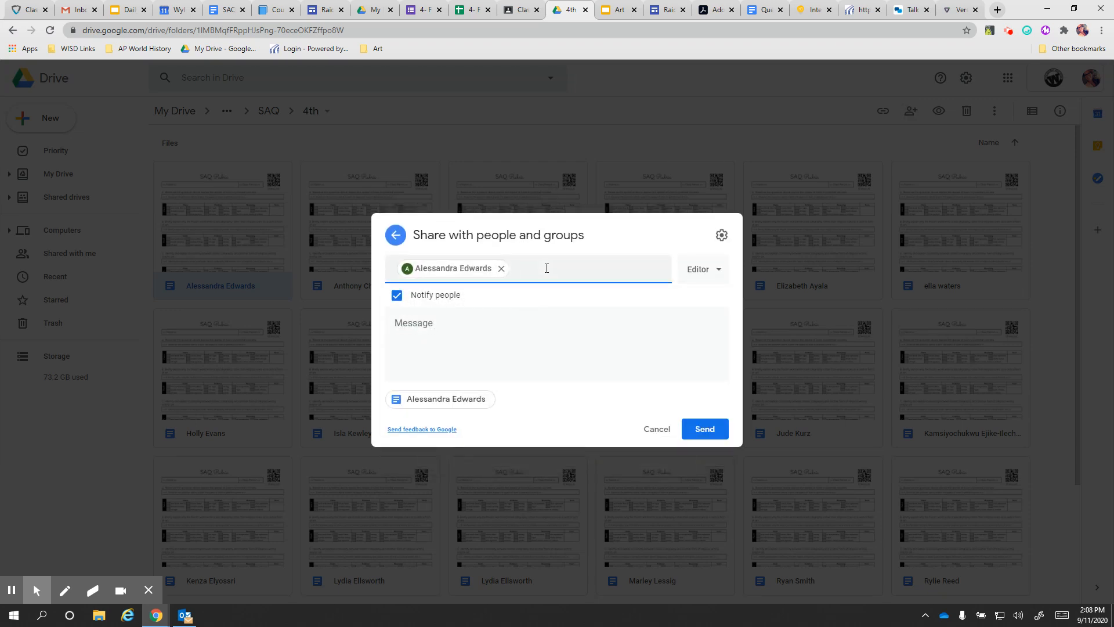
left_click(688, 269)
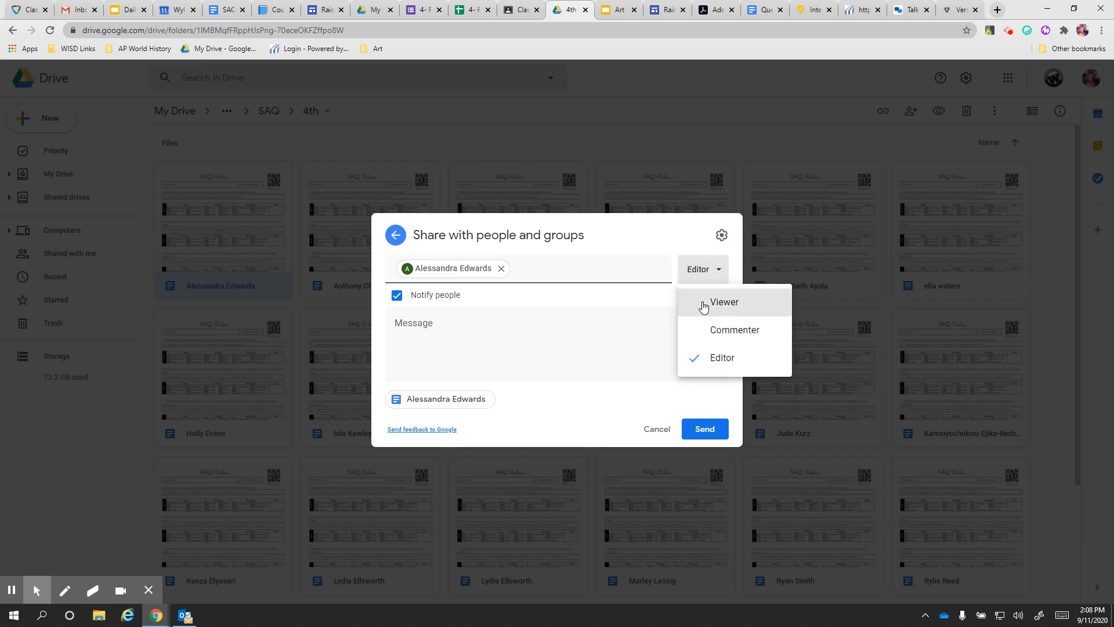
left_click(703, 301)
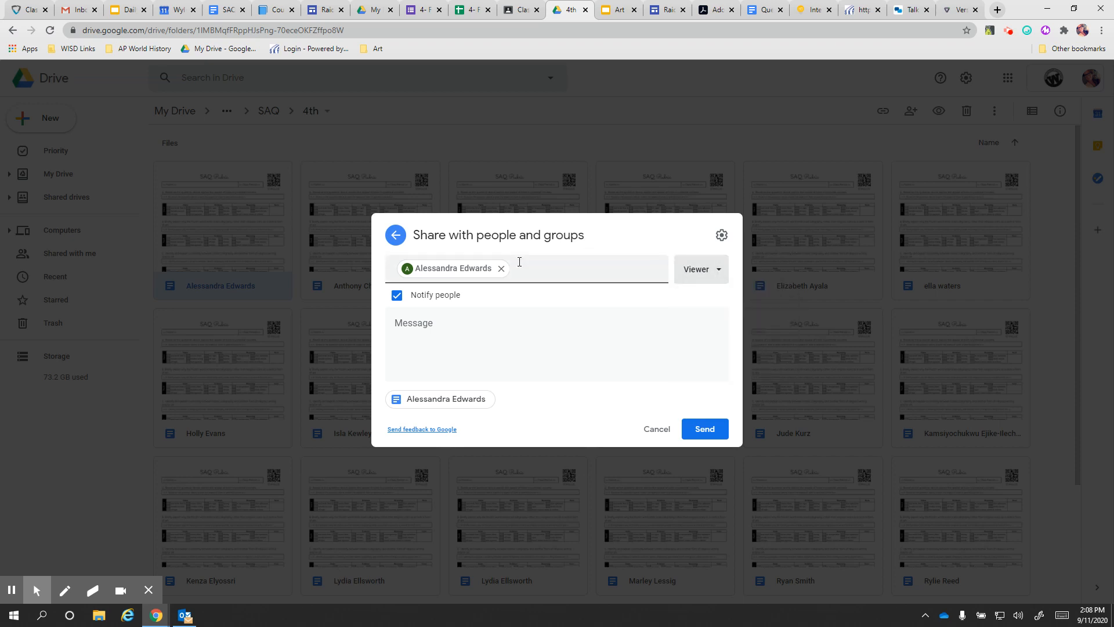
left_click(501, 269)
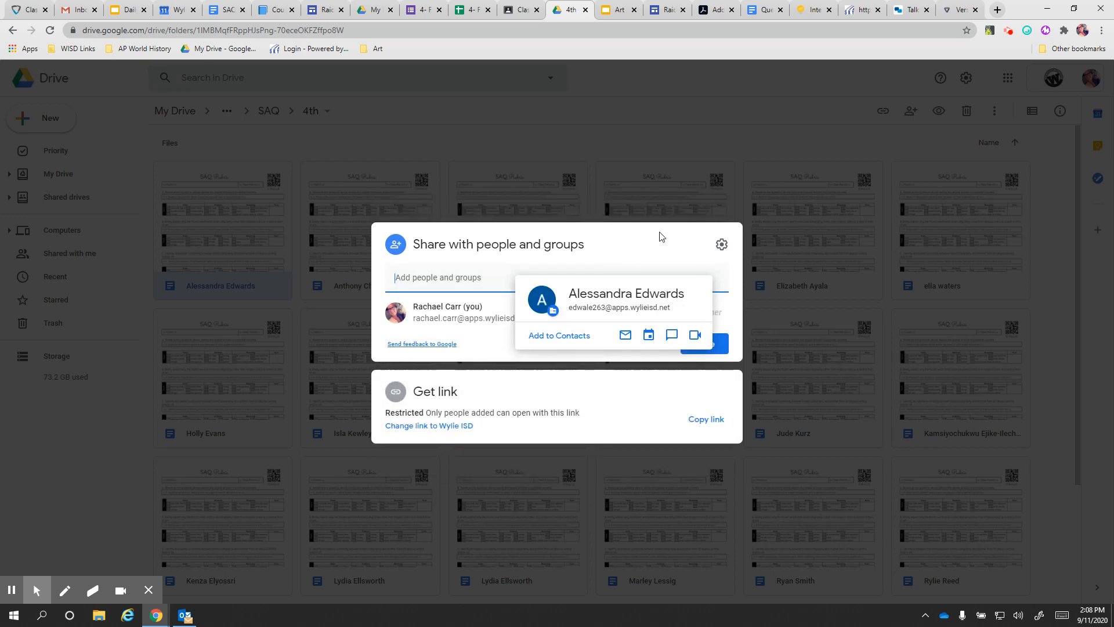
left_click(490, 176)
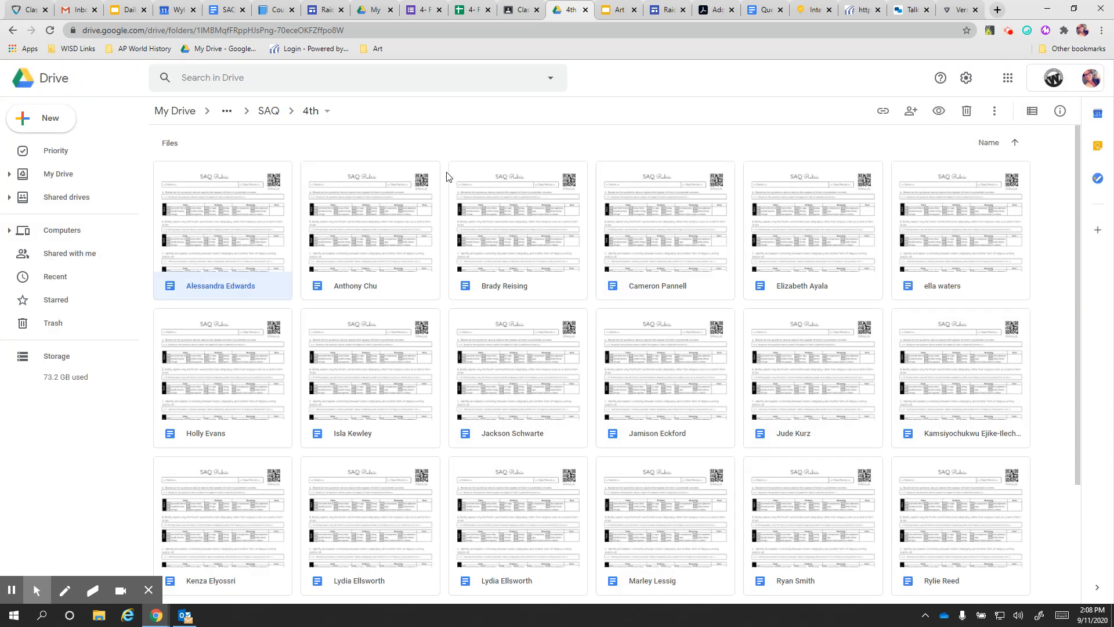
scroll(605, 384, "down", 3)
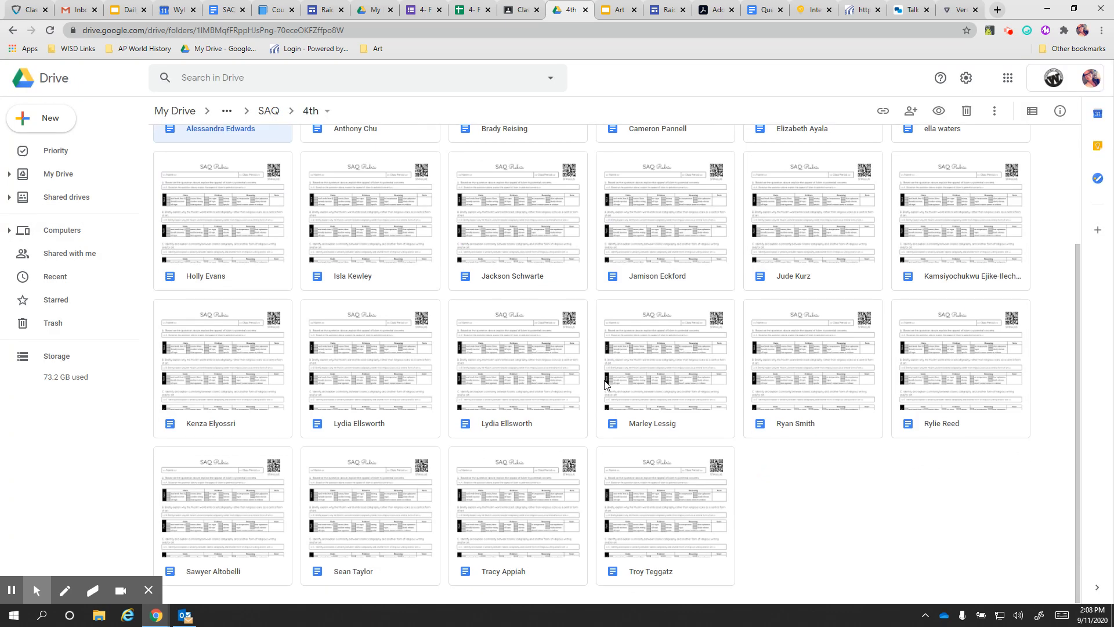
scroll(605, 384, "up", 3)
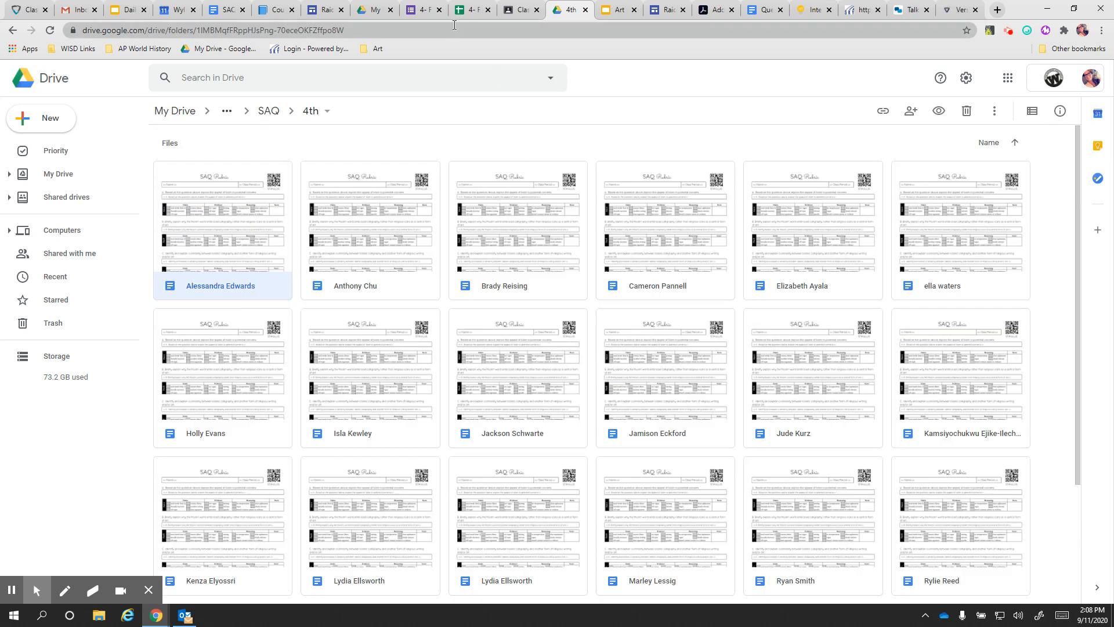
Close the AutoCrat jobs list and the spreadsheet, then show the 4- Full SAQ 1 form's Questions
left_click(471, 10)
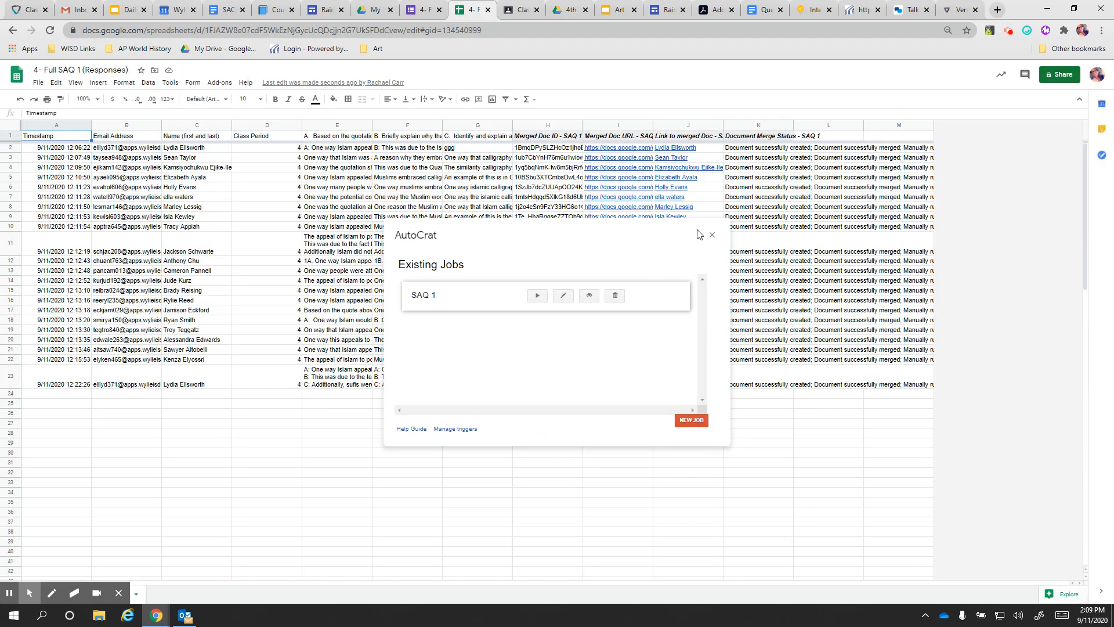
left_click(712, 235)
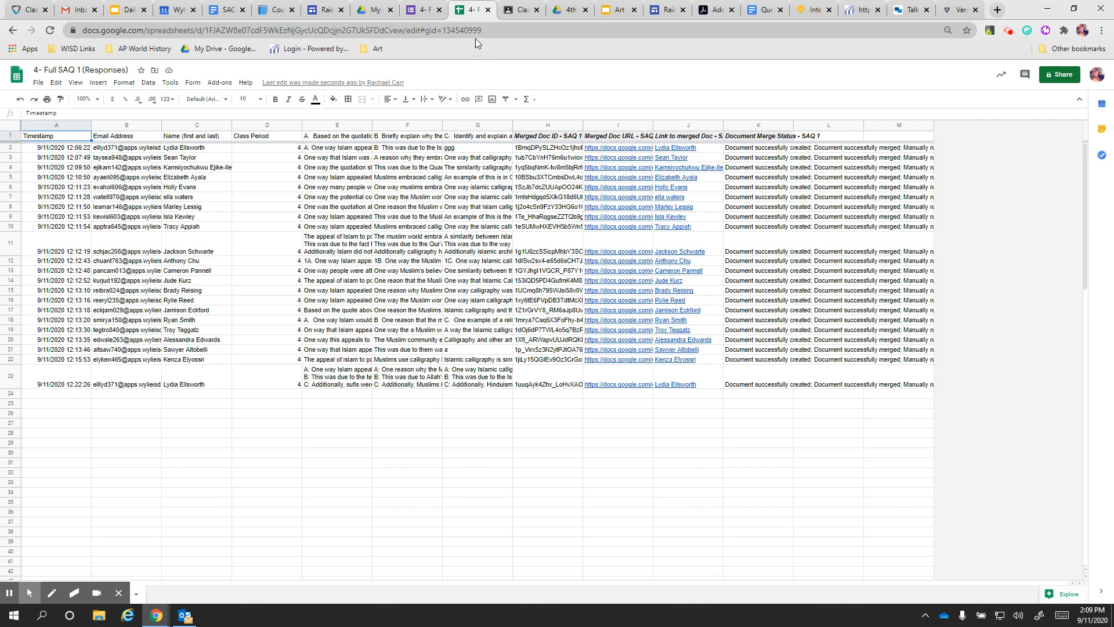
left_click(488, 10)
left_click(420, 13)
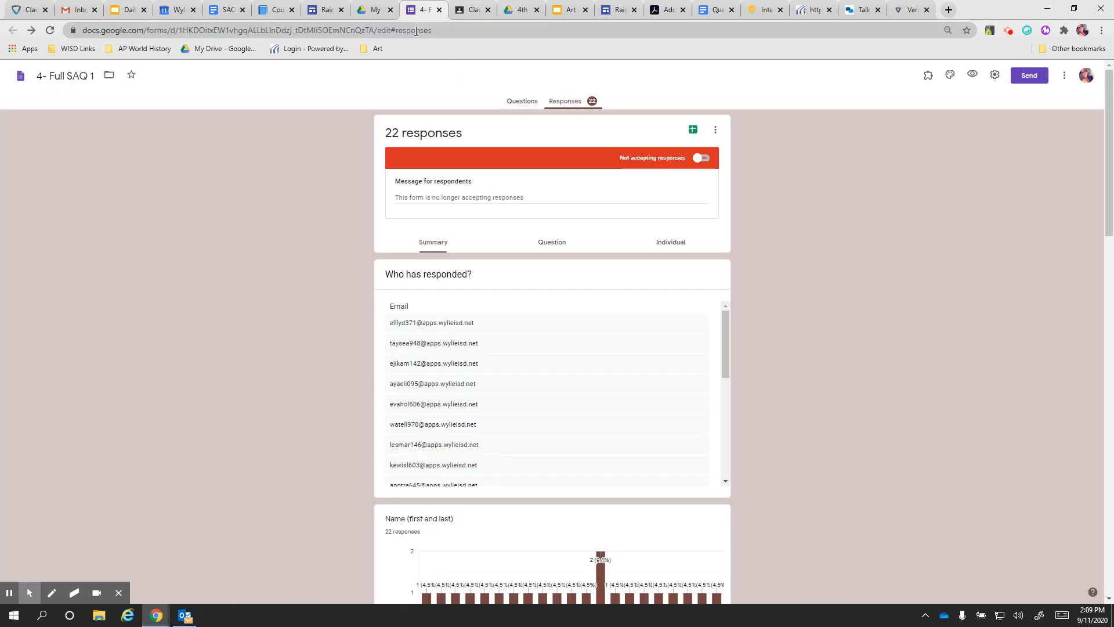
left_click(526, 102)
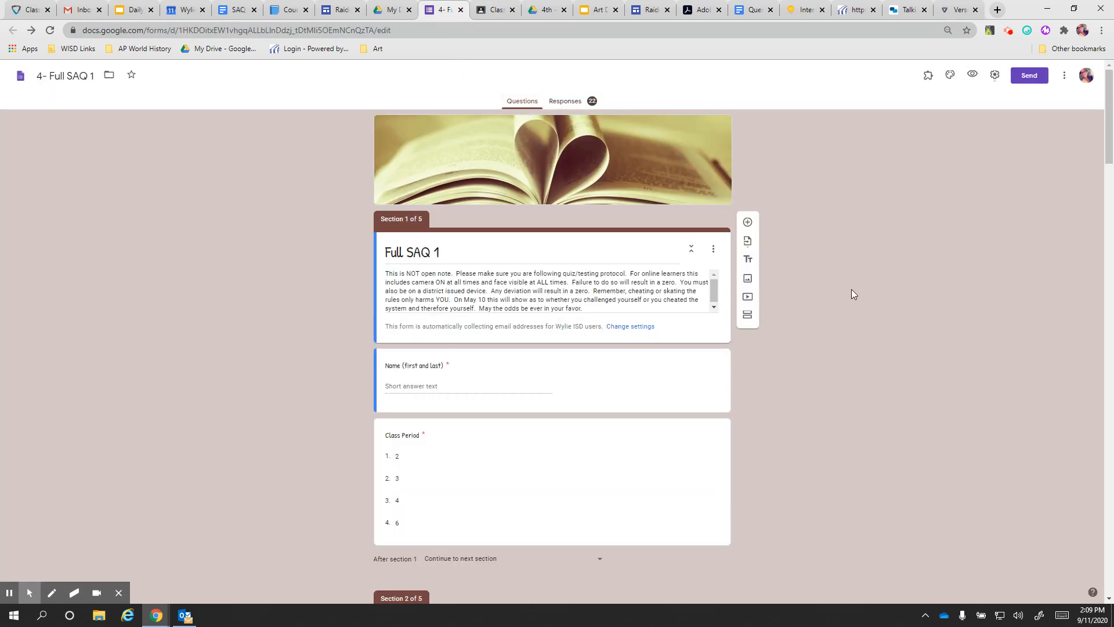